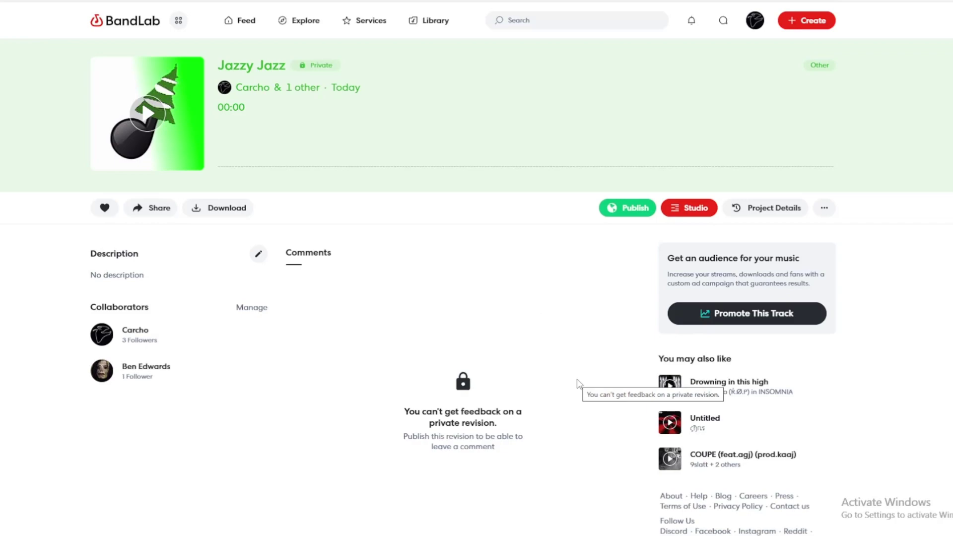
Step: Open the Jazzy Jazz project in the studio and add a second virtual instrument track
{"action": "left_click", "coordinate": [698, 209]}
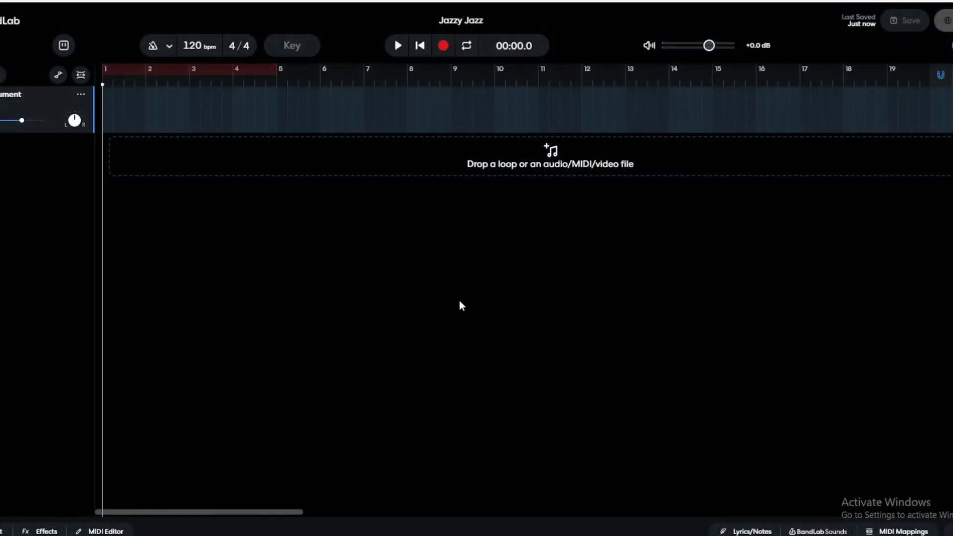
{"action": "left_click", "coordinate": [2, 74]}
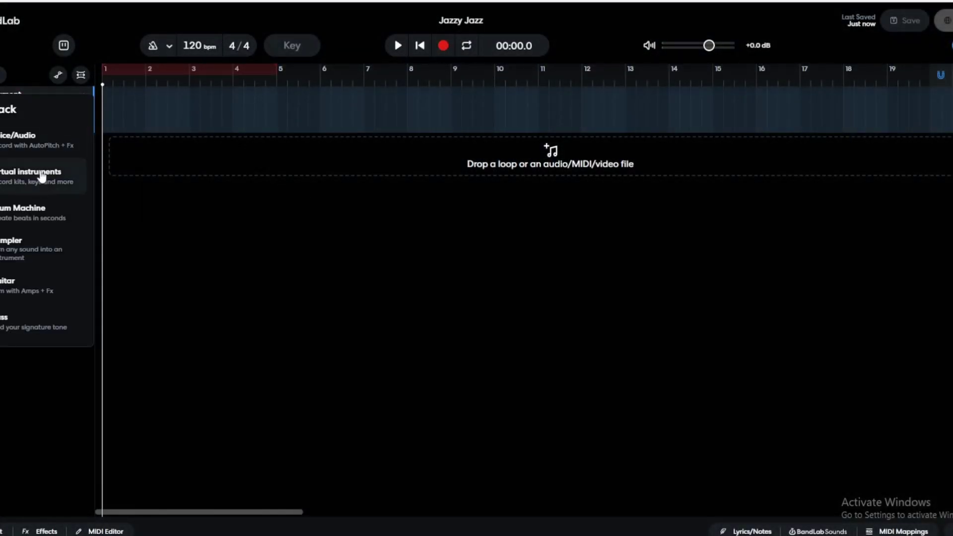
{"action": "left_click", "coordinate": [38, 172]}
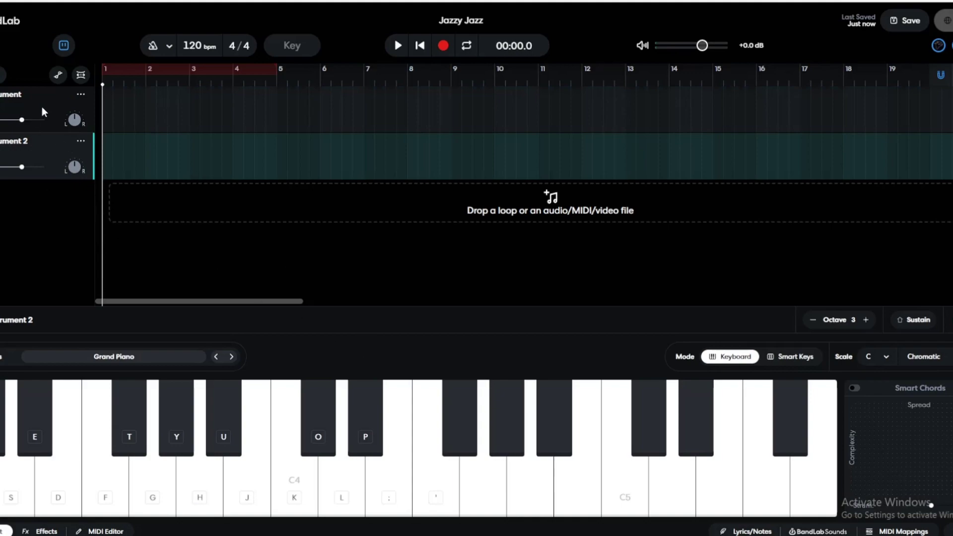
{"action": "left_click", "coordinate": [52, 115]}
{"action": "left_click", "coordinate": [83, 144]}
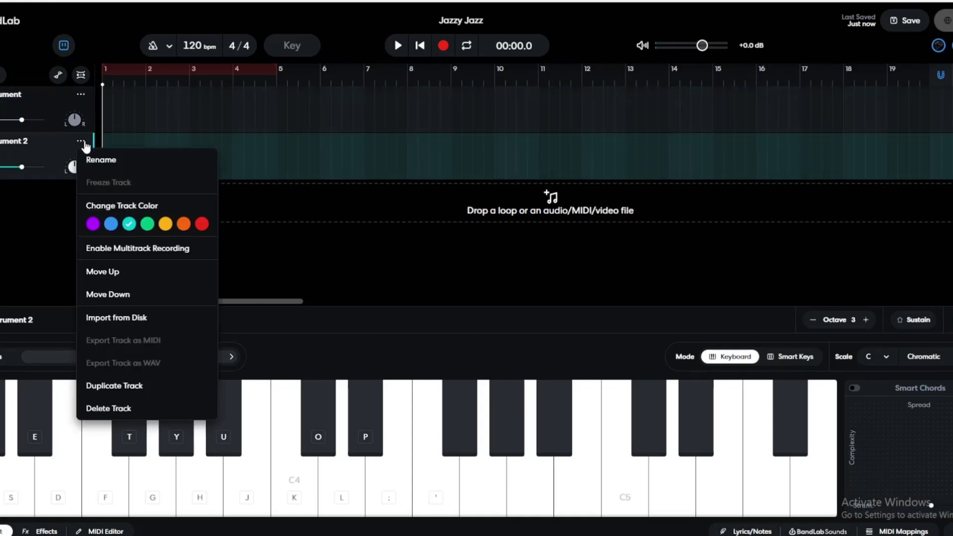
{"action": "left_click", "coordinate": [7, 245]}
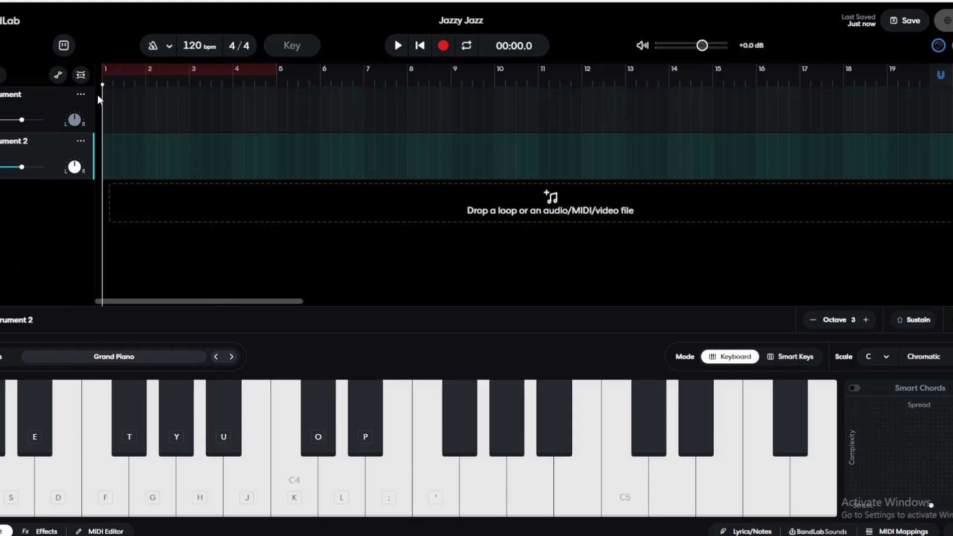
Step: Select the first instrument track and try out notes C3 and E3 on its Grand Piano keyboard
{"action": "left_click", "coordinate": [129, 110]}
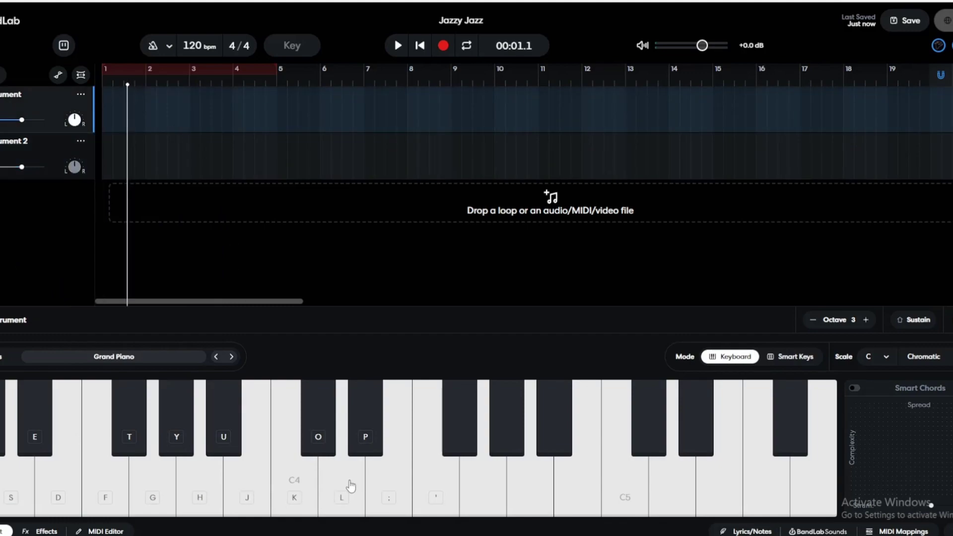
{"action": "key", "text": "b"}
{"action": "left_click", "coordinate": [240, 472]}
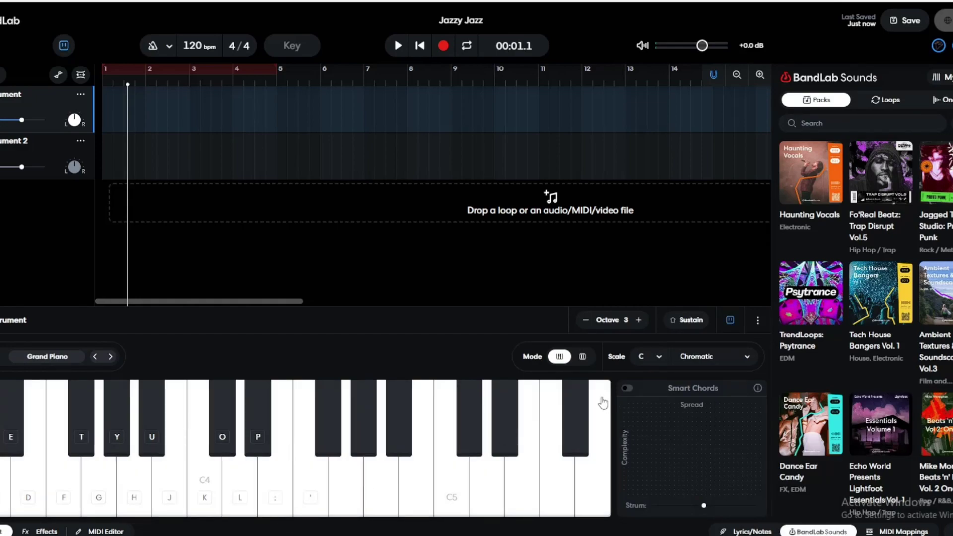
{"action": "key", "text": "a"}
{"action": "key", "text": "a"}
{"action": "key", "text": "d"}
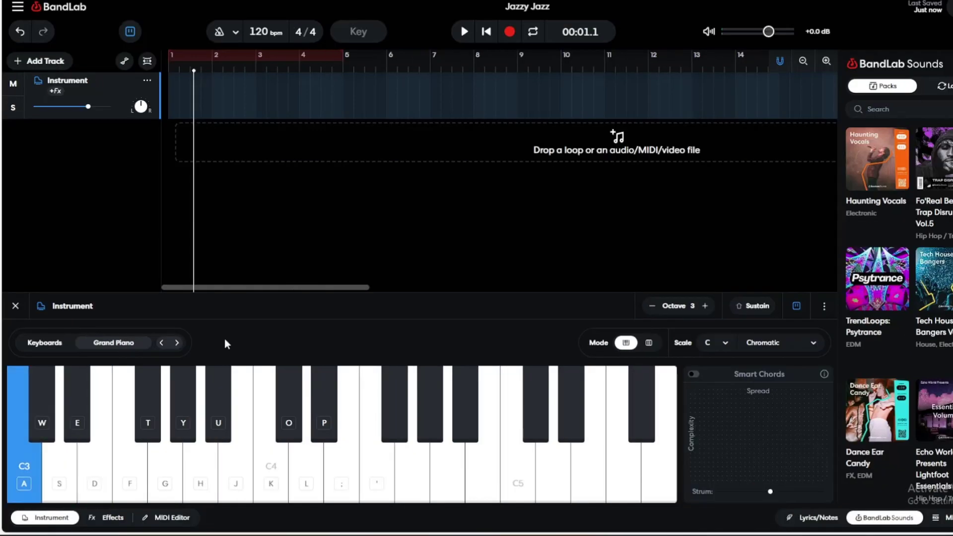
{"action": "key", "text": "a"}
{"action": "key", "text": "d"}
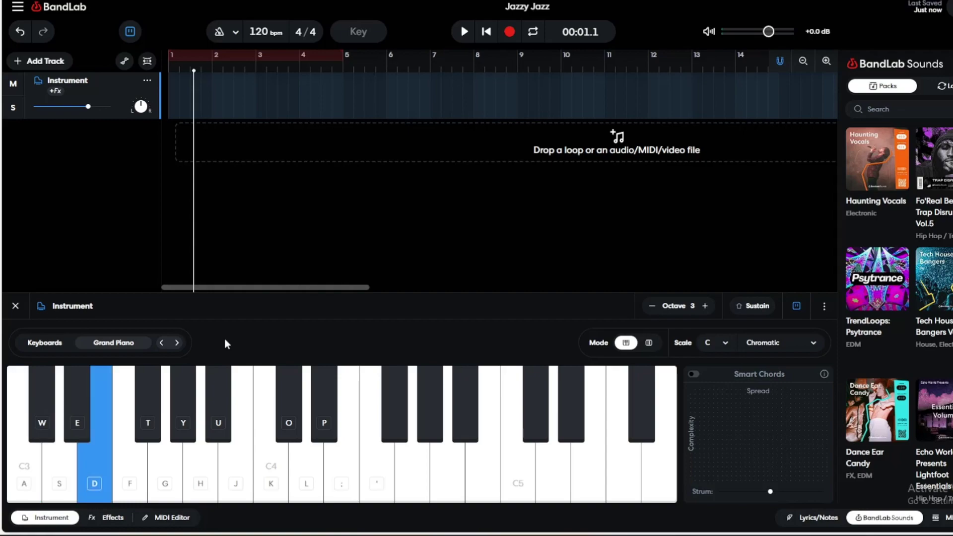
{"action": "key", "text": "a"}
{"action": "key", "text": "d"}
{"action": "key", "text": "a"}
{"action": "key", "text": "d"}
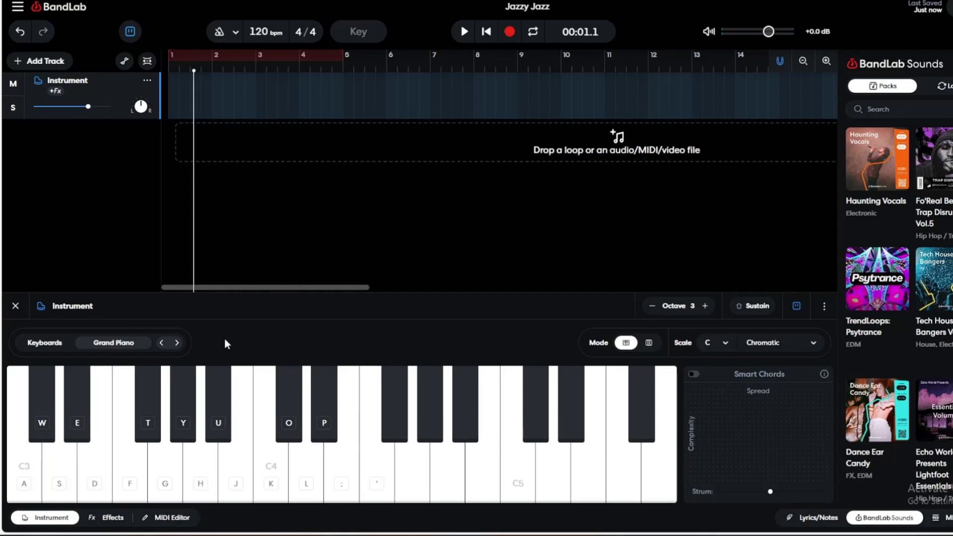
Step: Add a virtual instrument track and set its instrument to the Blues drum kit
{"action": "left_click", "coordinate": [48, 62]}
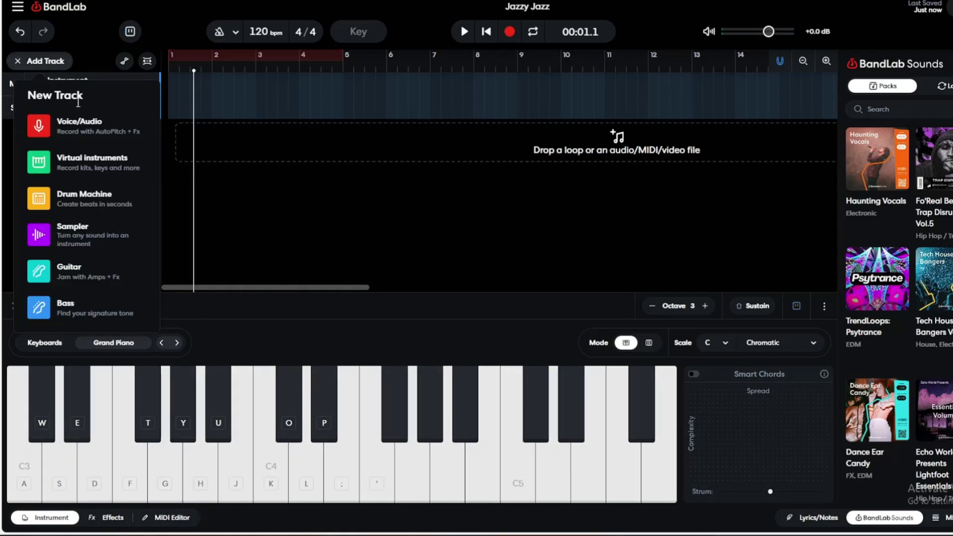
{"action": "left_click", "coordinate": [107, 167]}
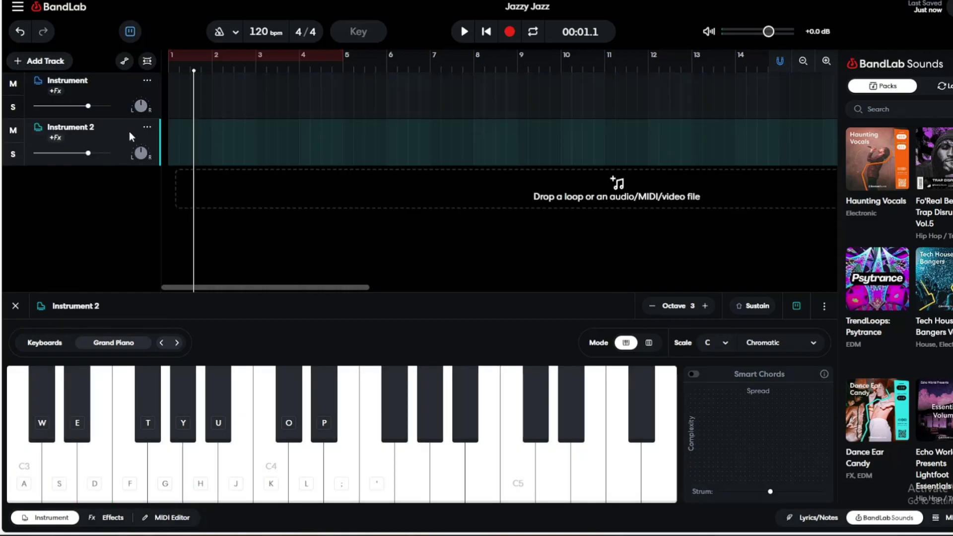
{"action": "left_click", "coordinate": [147, 130]}
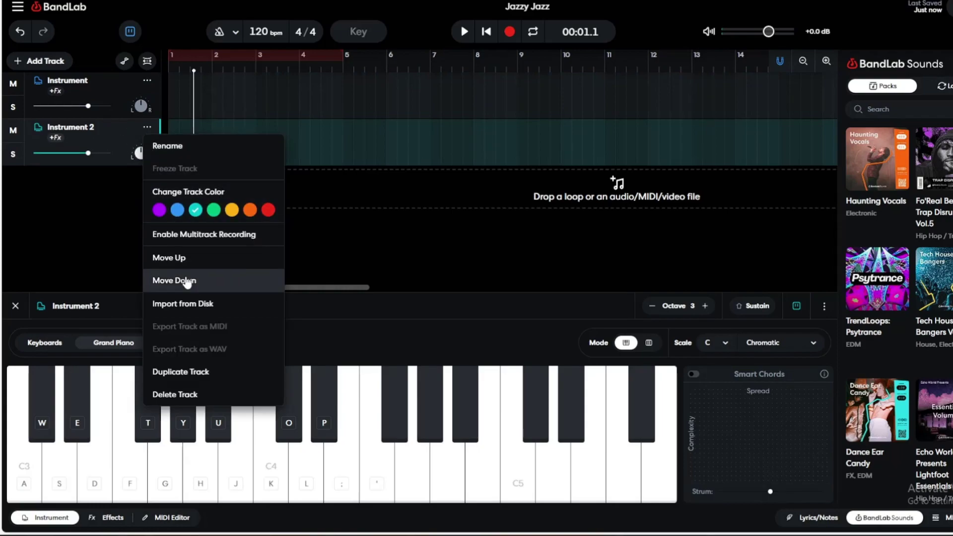
{"action": "left_click", "coordinate": [105, 310]}
{"action": "left_click", "coordinate": [107, 346]}
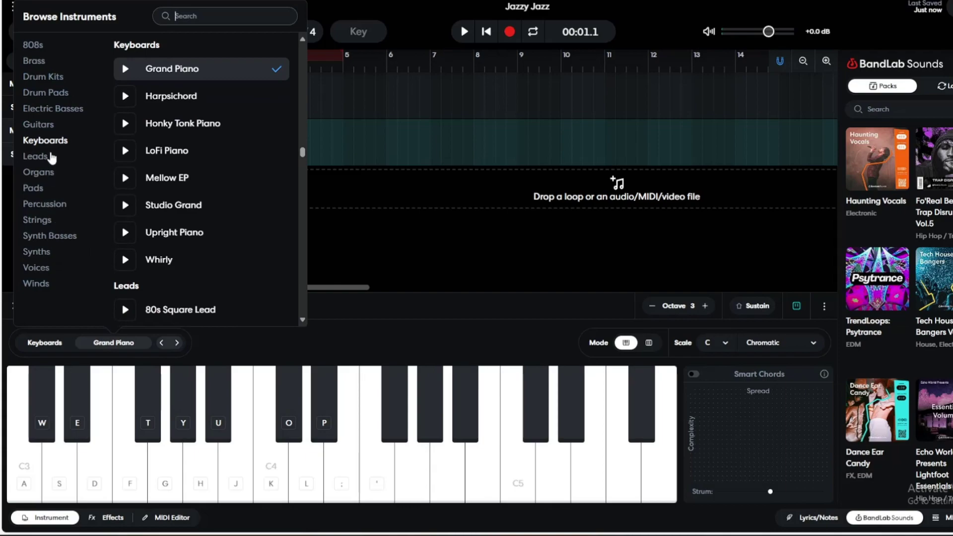
{"action": "left_click", "coordinate": [53, 78]}
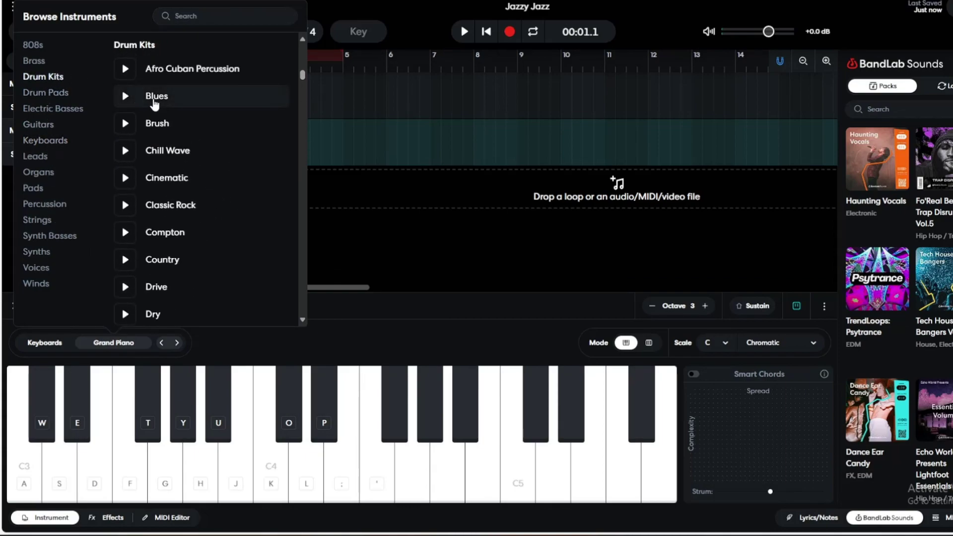
{"action": "left_click", "coordinate": [125, 96]}
{"action": "left_click", "coordinate": [174, 106]}
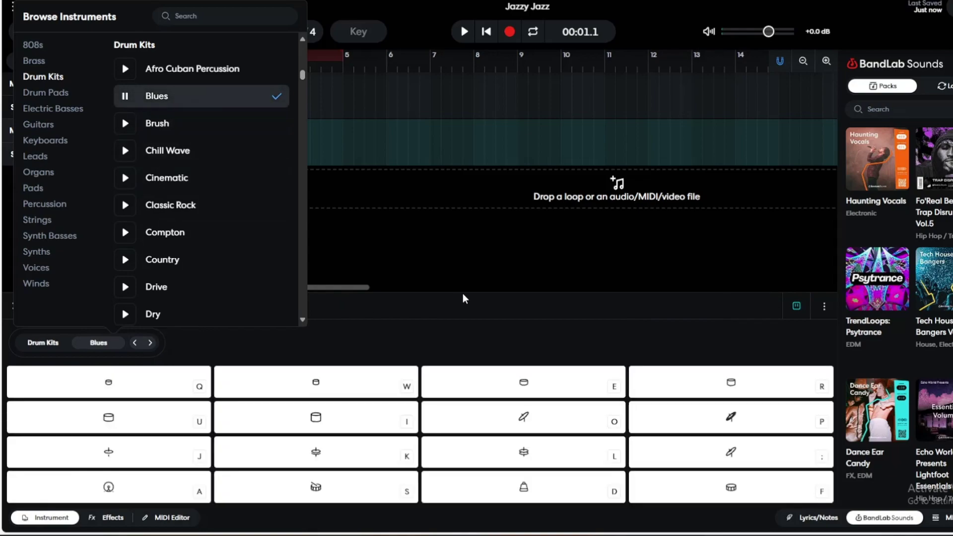
{"action": "left_click", "coordinate": [462, 296]}
Step: Audition the Blues kit's pads on the Instrument 2 track, repeating a beat of tom and kick hits
{"action": "left_click", "coordinate": [331, 396]}
{"action": "key", "text": "s"}
{"action": "left_click", "coordinate": [332, 395]}
{"action": "key", "text": "s"}
{"action": "key", "text": "e"}
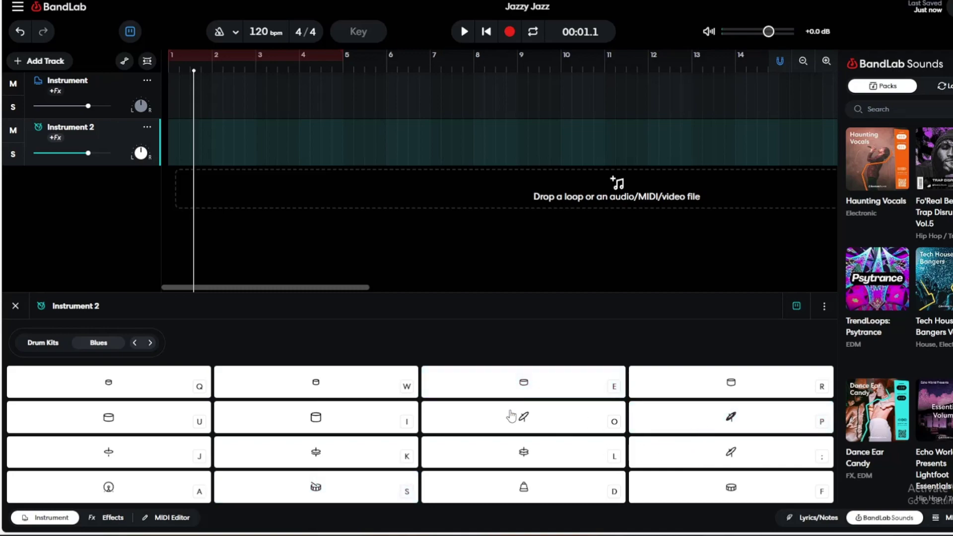
{"action": "left_click", "coordinate": [359, 443]}
{"action": "left_click", "coordinate": [323, 445]}
{"action": "key", "text": "a"}
{"action": "key", "text": "d"}
{"action": "left_click", "coordinate": [325, 430]}
{"action": "left_click", "coordinate": [325, 430]}
{"action": "key", "text": "a"}
{"action": "left_click", "coordinate": [325, 430]}
{"action": "left_click", "coordinate": [325, 429]}
{"action": "left_click", "coordinate": [325, 430]}
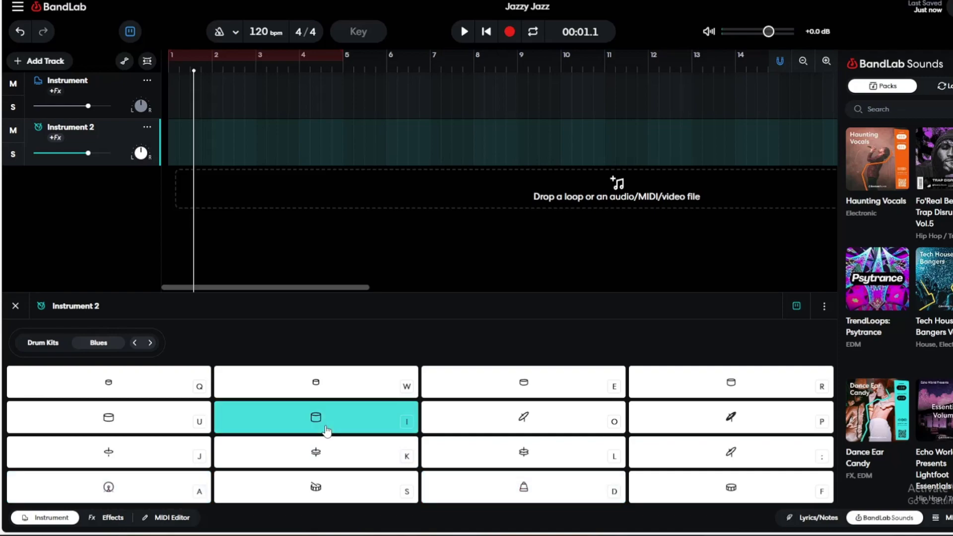
{"action": "left_click", "coordinate": [326, 431]}
{"action": "key", "text": "a"}
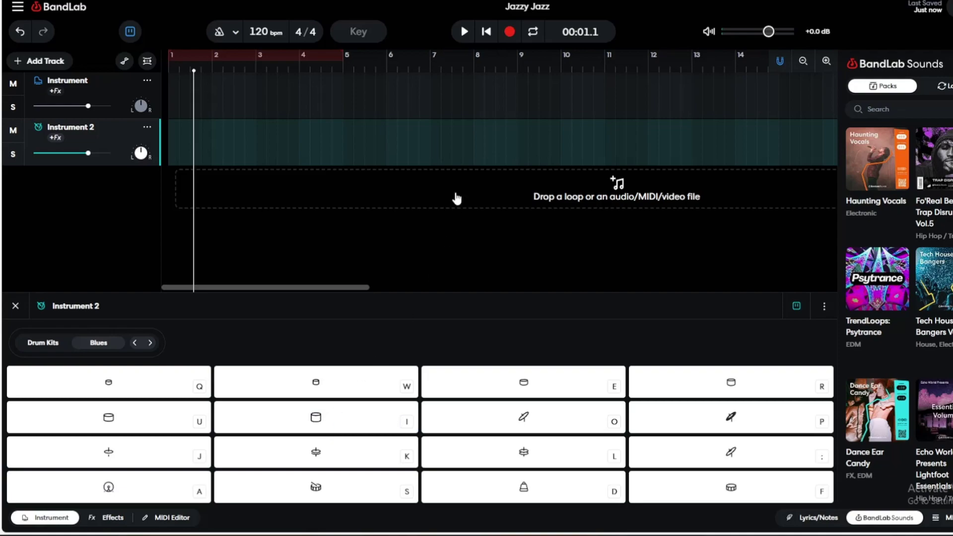
Step: Record a drum beat of about three and a half bars on the Instrument 2 track using the tom and kick pads
{"action": "left_click", "coordinate": [510, 32]}
{"action": "left_click", "coordinate": [510, 31]}
{"action": "left_click", "coordinate": [510, 31]}
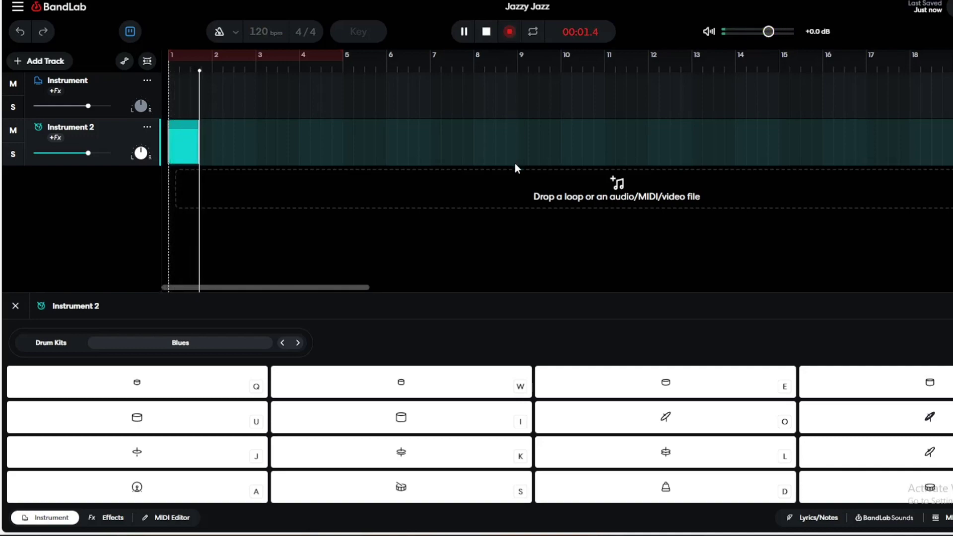
{"action": "key", "text": "i"}
{"action": "key", "text": "a"}
{"action": "key", "text": "i"}
{"action": "key", "text": "i"}
{"action": "key", "text": "i"}
{"action": "key", "text": "a"}
{"action": "key", "text": "i"}
{"action": "key", "text": "space"}
Step: Duplicate the recorded drum region once on the Instrument 2 track and play the two regions back from the start
{"action": "left_click_drag", "start_coordinate": [309, 131], "coordinate": [228, 134]}
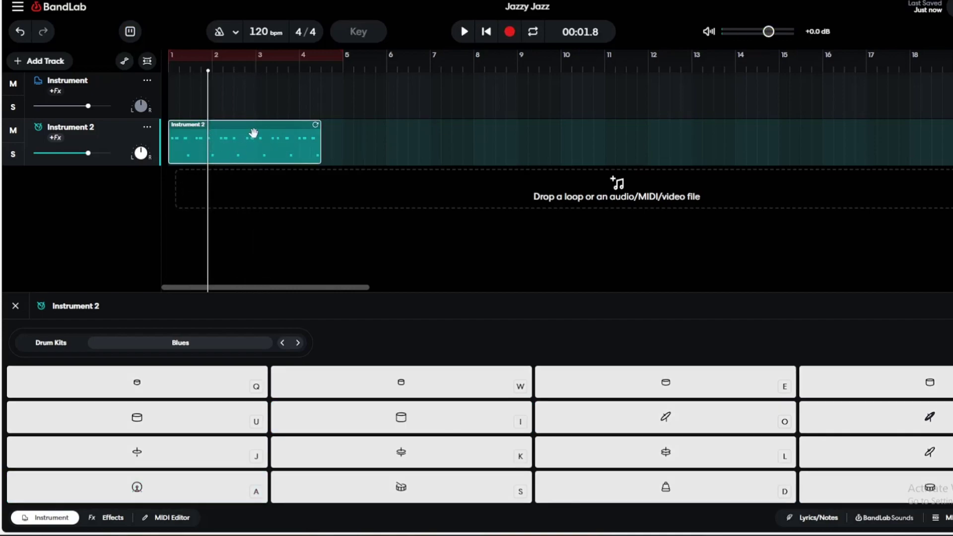
{"action": "key", "text": "ctrl+d"}
{"action": "key", "text": "Escape"}
{"action": "key", "text": "ctrl+o"}
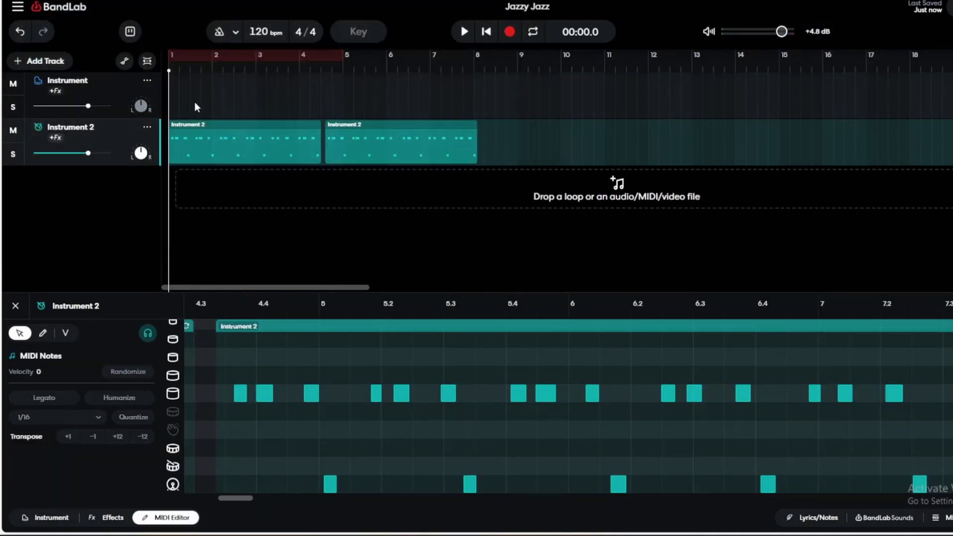
{"action": "left_click", "coordinate": [465, 31]}
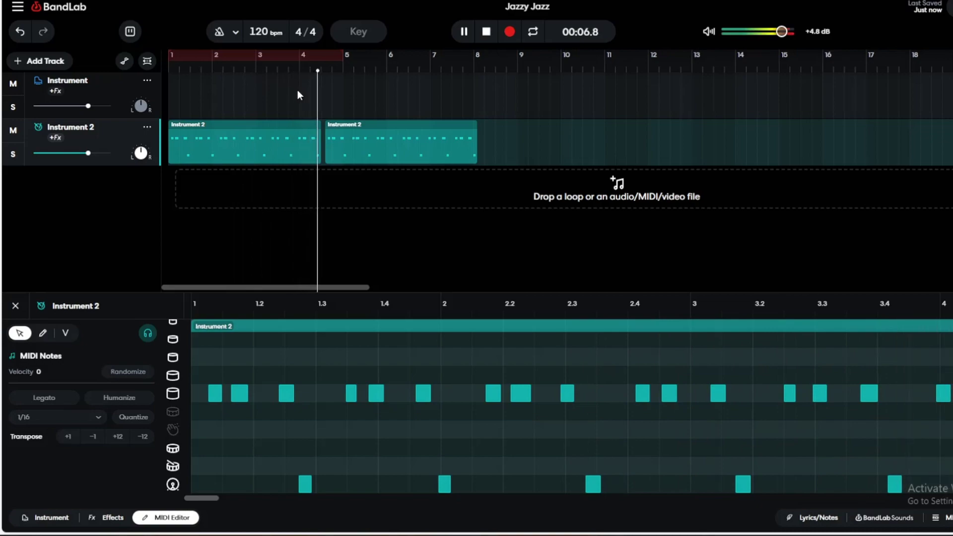
{"action": "left_click", "coordinate": [464, 31]}
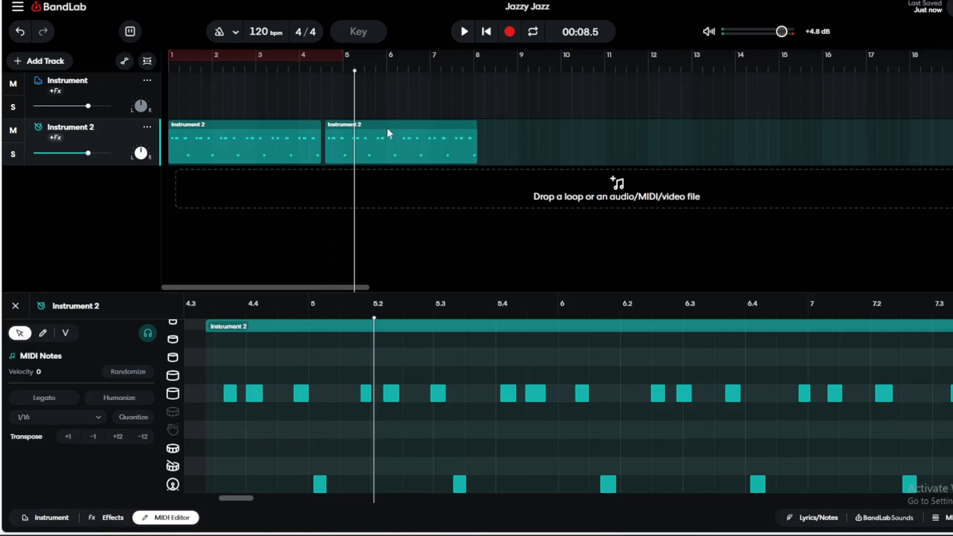
Step: Place the drum regions end to end and duplicate them into a row of five, playing the result from the start
{"action": "left_click_drag", "start_coordinate": [389, 131], "coordinate": [310, 103]}
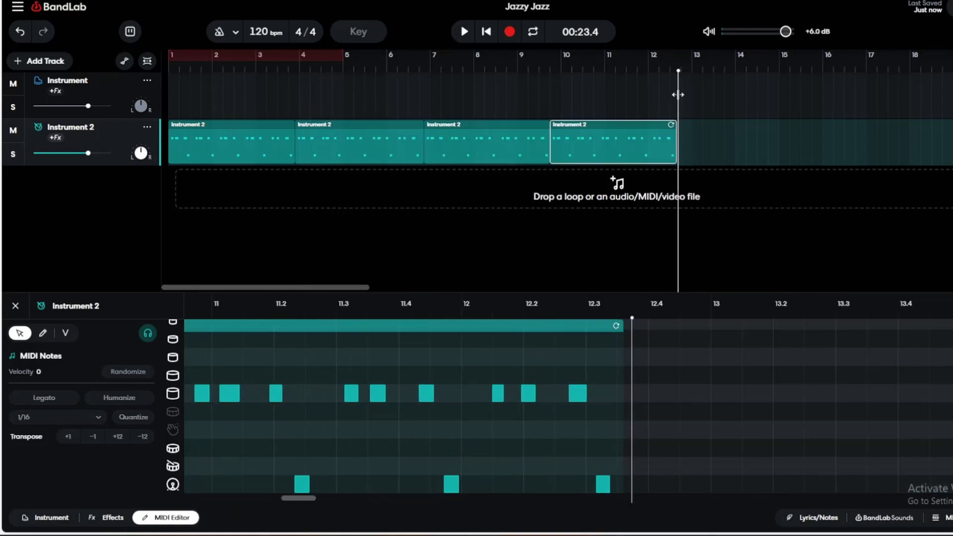
{"action": "left_click_drag", "start_coordinate": [678, 94], "coordinate": [676, 94]}
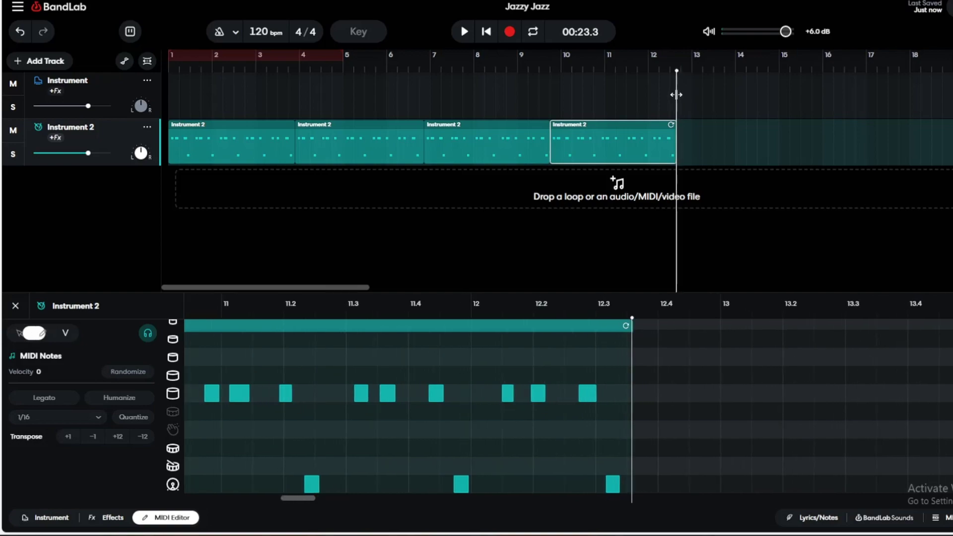
{"action": "key", "text": "ctrl+d"}
{"action": "key", "text": "Home"}
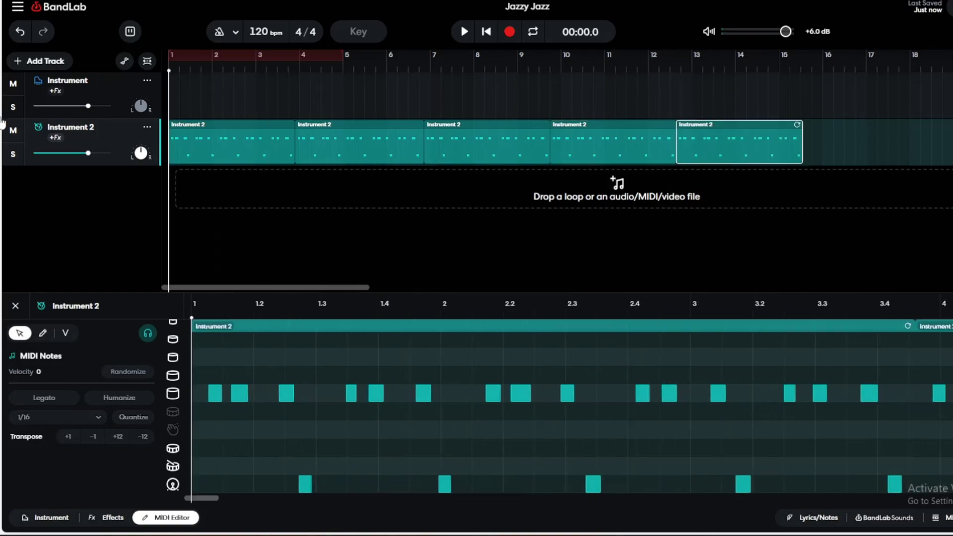
{"action": "left_click", "coordinate": [463, 32]}
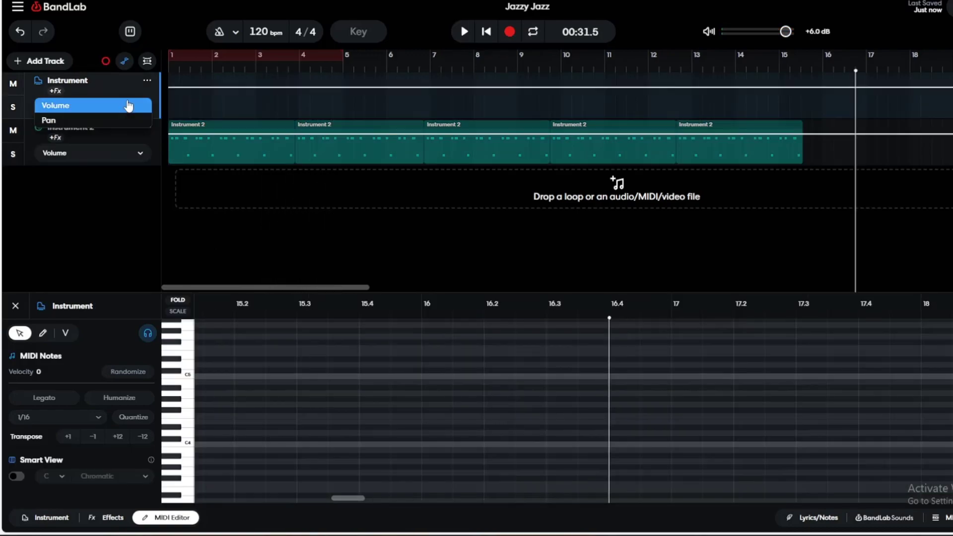
{"action": "left_click", "coordinate": [127, 102]}
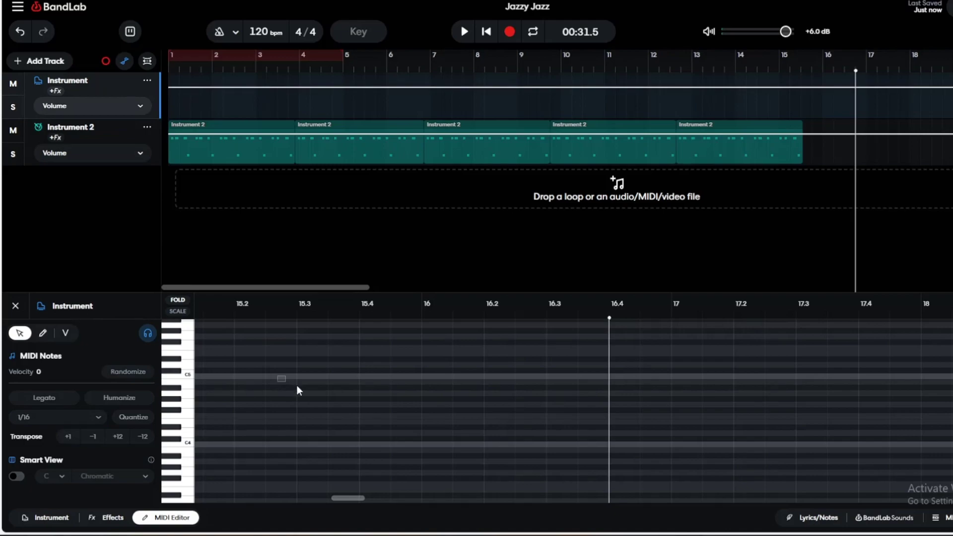
{"action": "left_click_drag", "start_coordinate": [855, 99], "coordinate": [106, 115]}
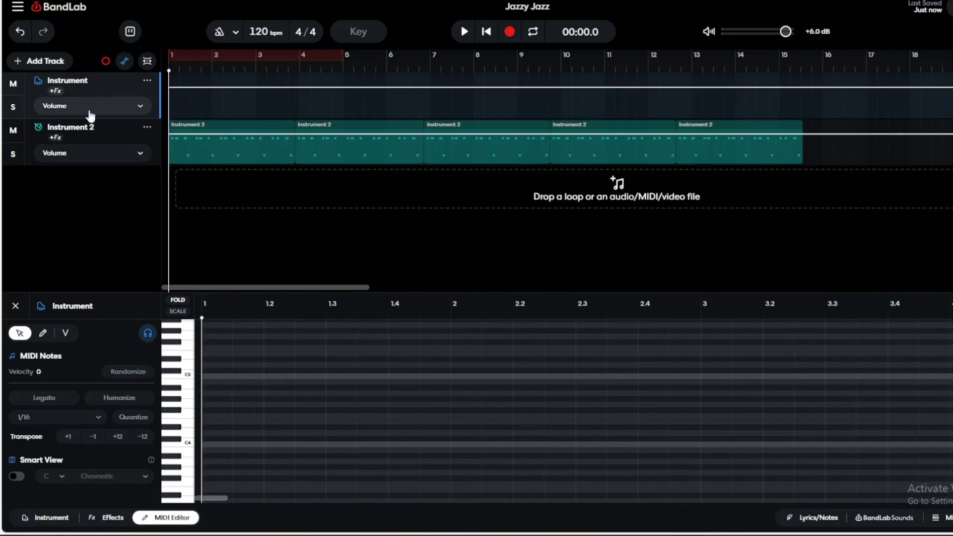
{"action": "left_click", "coordinate": [176, 353]}
{"action": "left_click", "coordinate": [176, 382]}
{"action": "key", "text": "a"}
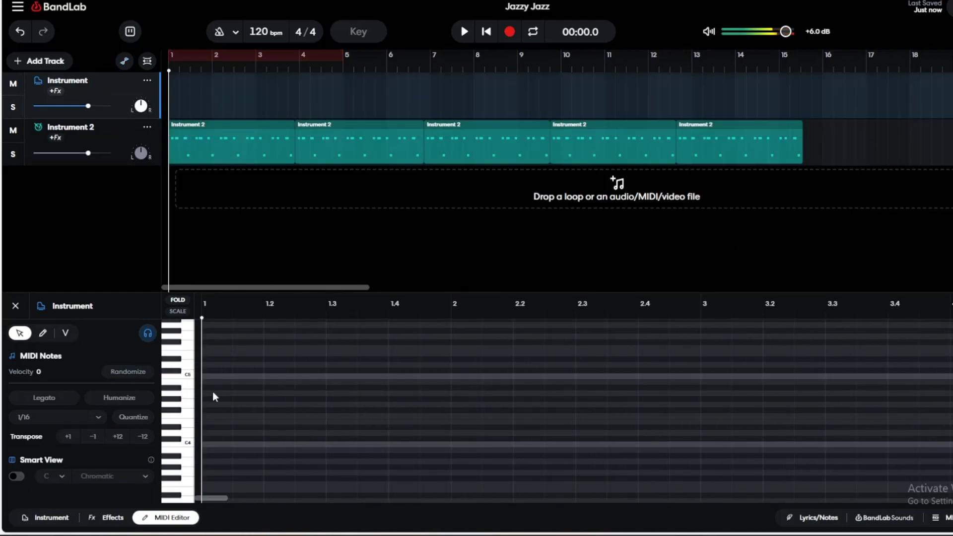
Step: Turn on looping for bars 1 to 5 and return the playhead to the start of the project
{"action": "left_click", "coordinate": [202, 53]}
{"action": "left_click", "coordinate": [201, 100]}
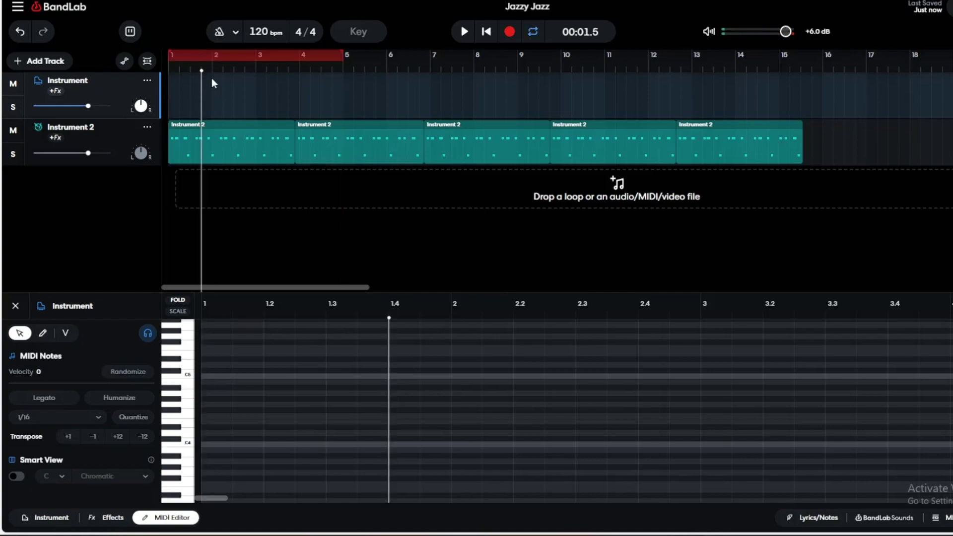
{"action": "left_click_drag", "start_coordinate": [207, 100], "coordinate": [123, 112]}
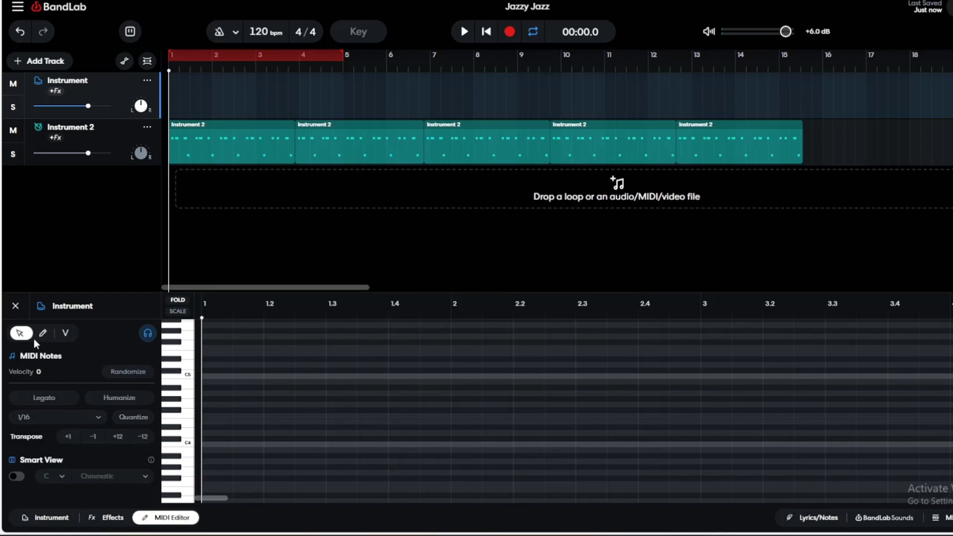
Step: Show the first track's Grand Piano keyboard and try out the notes D3, E3, G3, B3 and A#3
{"action": "left_click", "coordinate": [49, 517]}
{"action": "key", "text": "s"}
{"action": "key", "text": "d"}
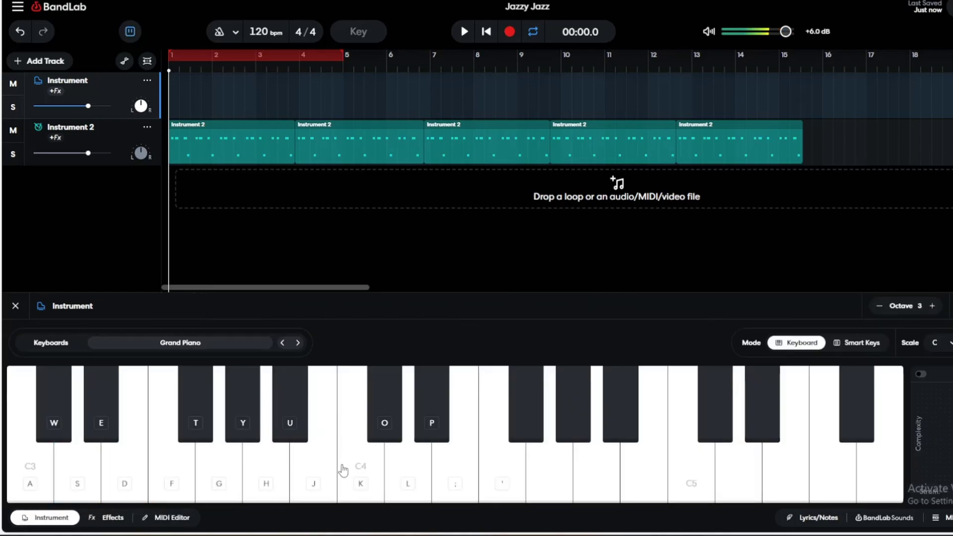
{"action": "key", "text": "g"}
{"action": "key", "text": "j"}
{"action": "key", "text": "u"}
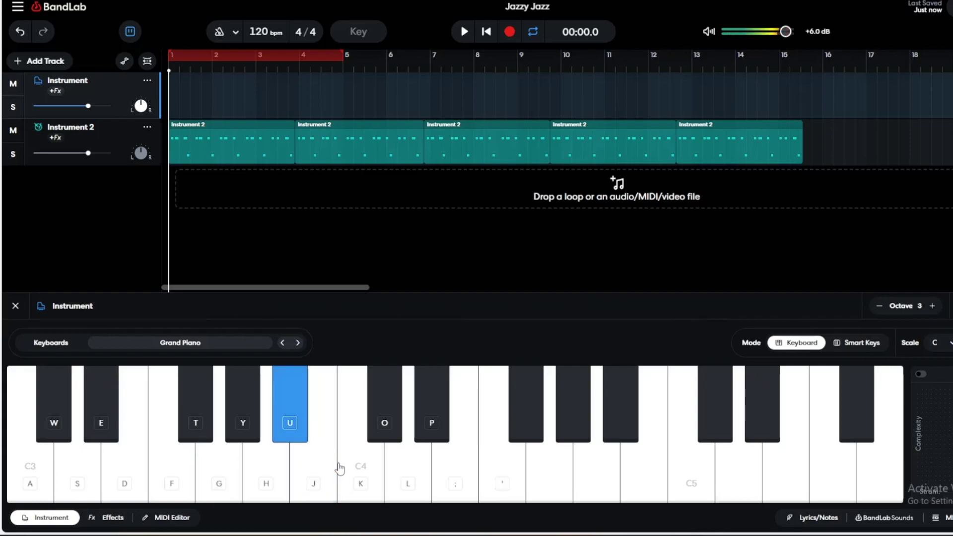
{"action": "key", "text": "k"}
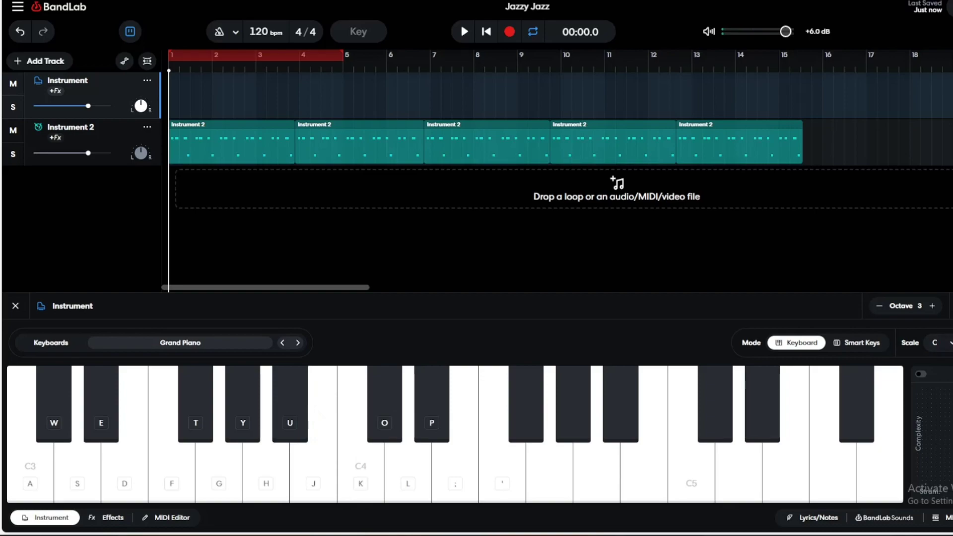
{"action": "left_click", "coordinate": [945, 342]}
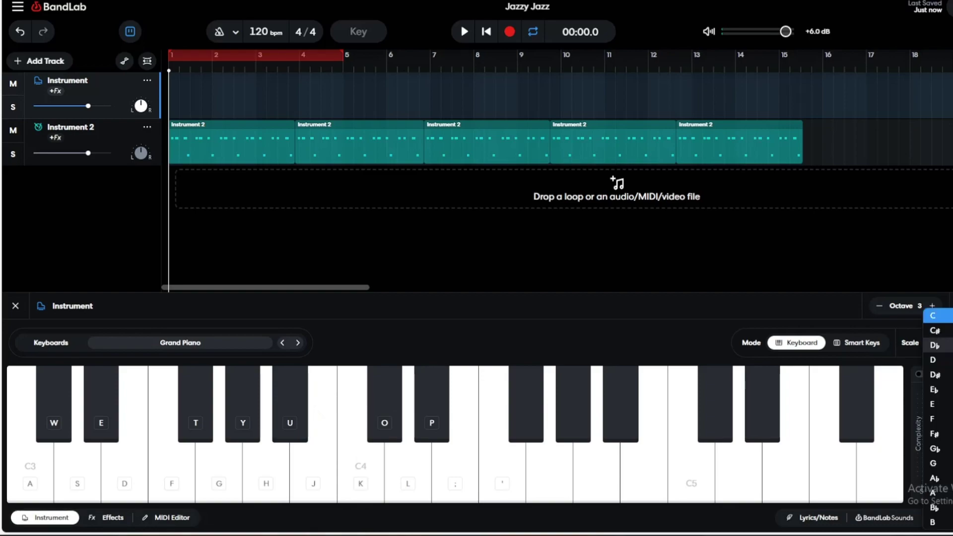
{"action": "left_click", "coordinate": [297, 342]}
{"action": "left_click", "coordinate": [282, 343]}
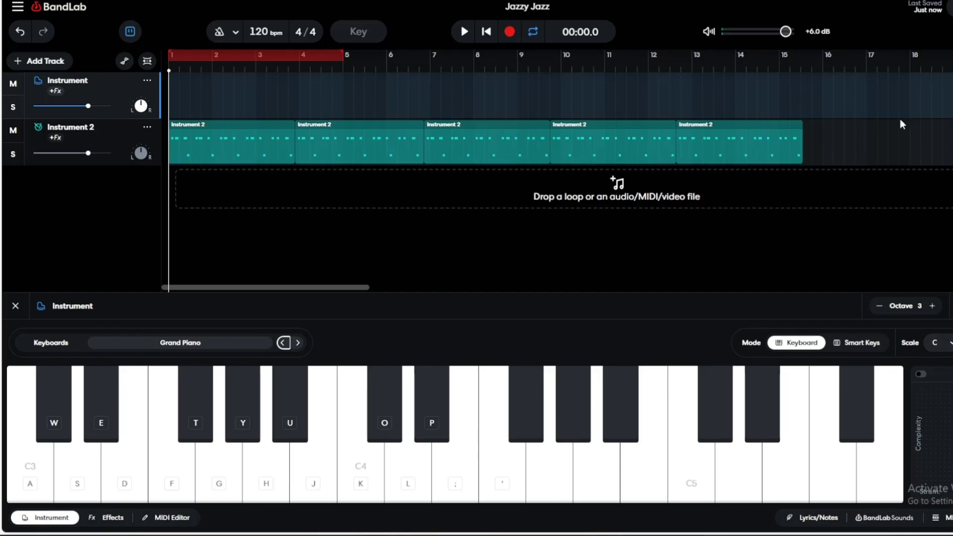
Step: Raise the first track's volume to maximum and record alternating Grand Piano note pairs G3–B3 and F3–A3 from the start
{"action": "left_click_drag", "start_coordinate": [89, 106], "coordinate": [115, 107]}
{"action": "left_click", "coordinate": [508, 34]}
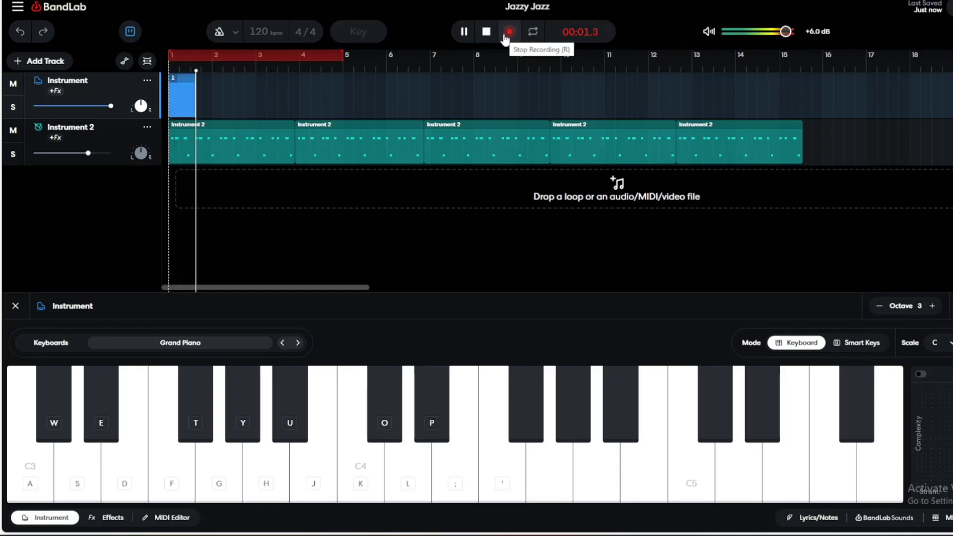
{"action": "key", "text": "g"}
{"action": "key", "text": "j"}
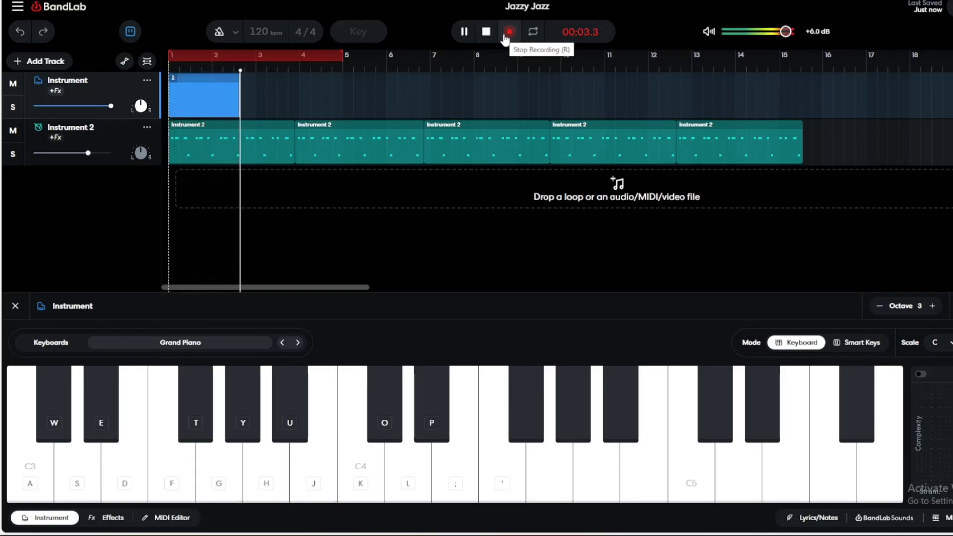
{"action": "key", "text": "f"}
{"action": "key", "text": "h"}
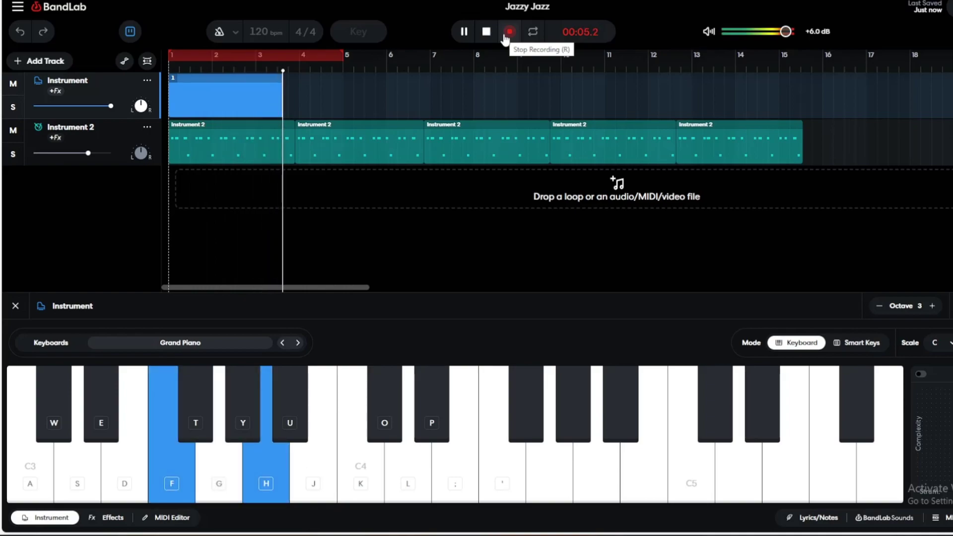
{"action": "key", "text": "g"}
{"action": "key", "text": "j"}
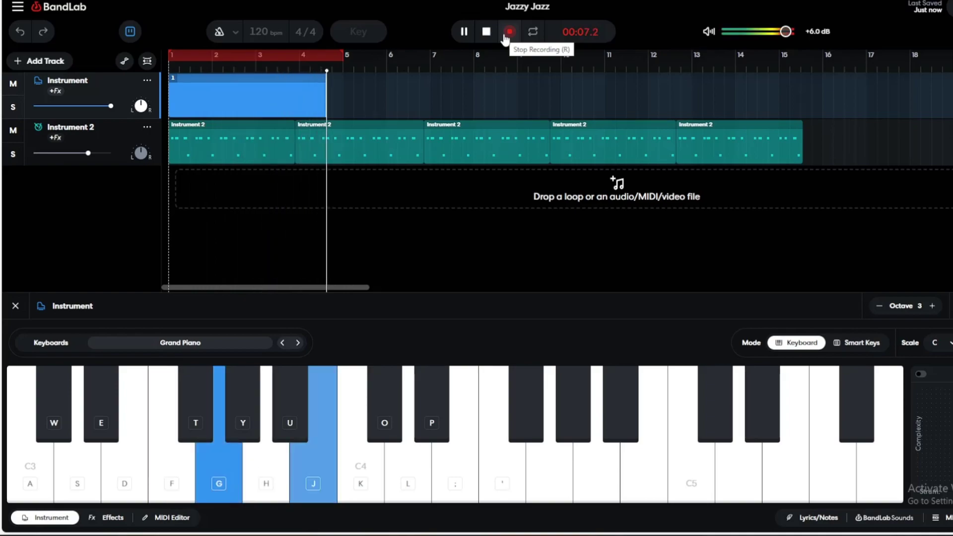
{"action": "key", "text": "f"}
{"action": "key", "text": "h"}
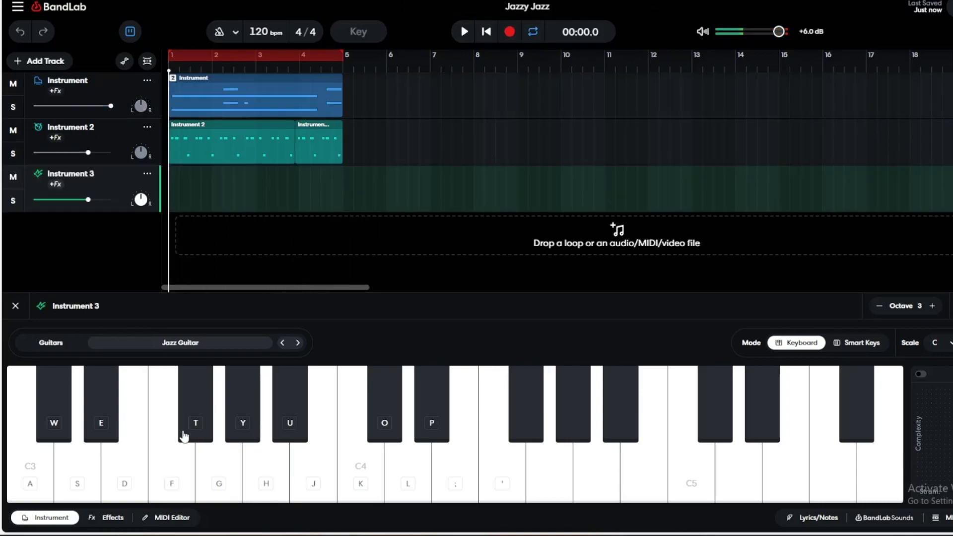
Step: Delete the Jazz Guitar track, Instrument 3
{"action": "left_click", "coordinate": [146, 174]}
{"action": "left_click", "coordinate": [198, 441]}
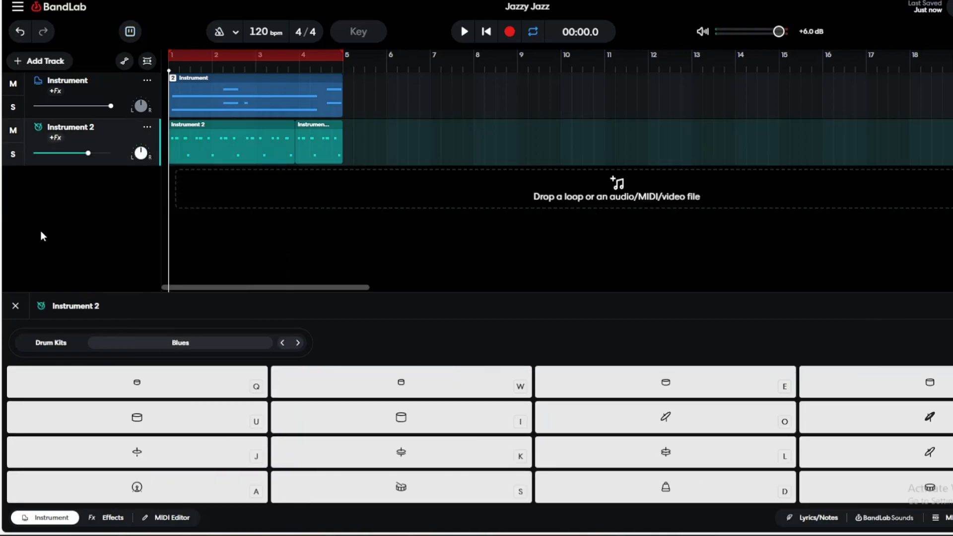
Step: Add a Bass track with microphone access allowed and give it the BL Driver effect
{"action": "left_click", "coordinate": [62, 61]}
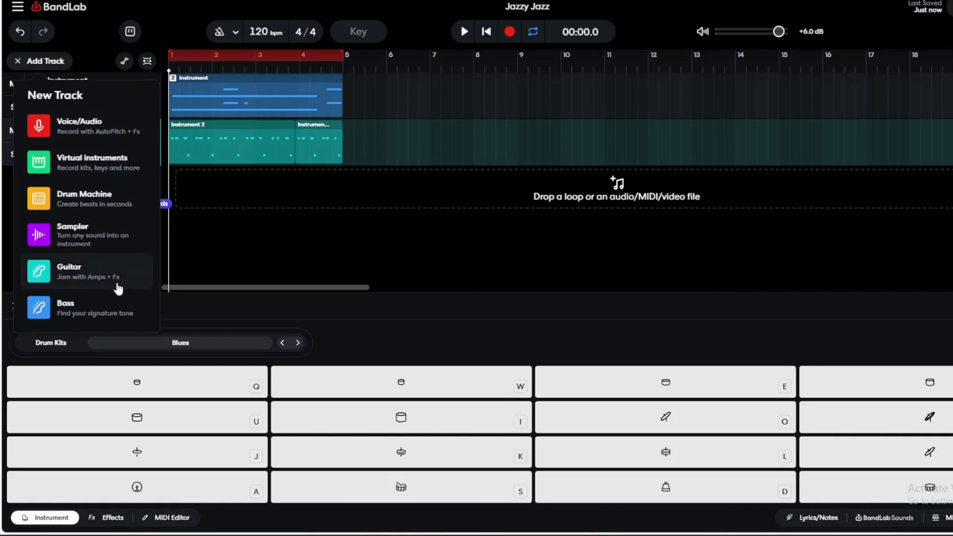
{"action": "left_click", "coordinate": [111, 309]}
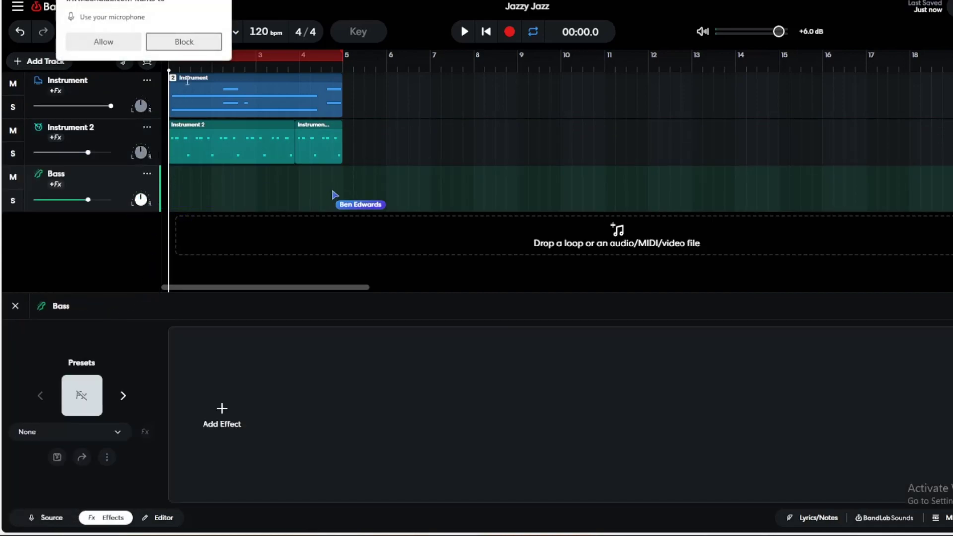
{"action": "left_click", "coordinate": [117, 44]}
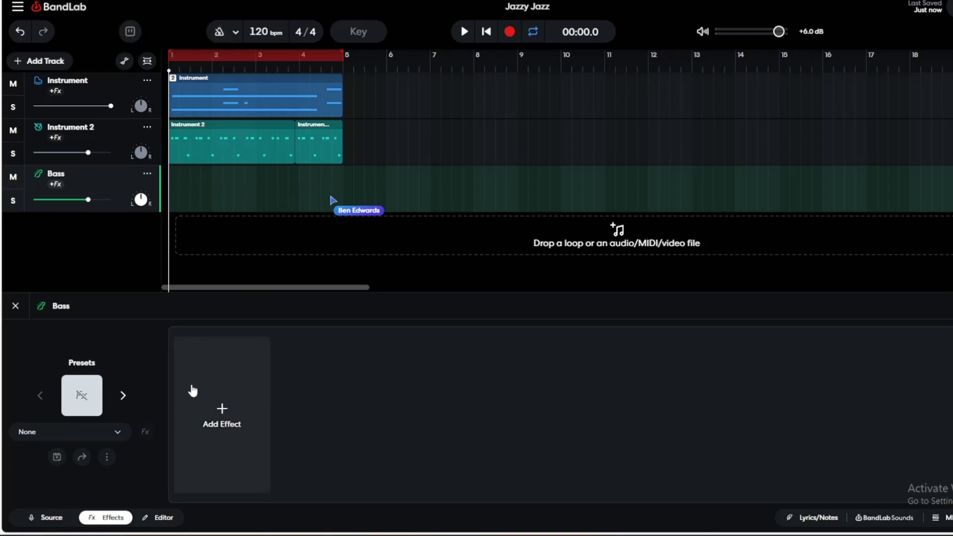
{"action": "left_click", "coordinate": [219, 376]}
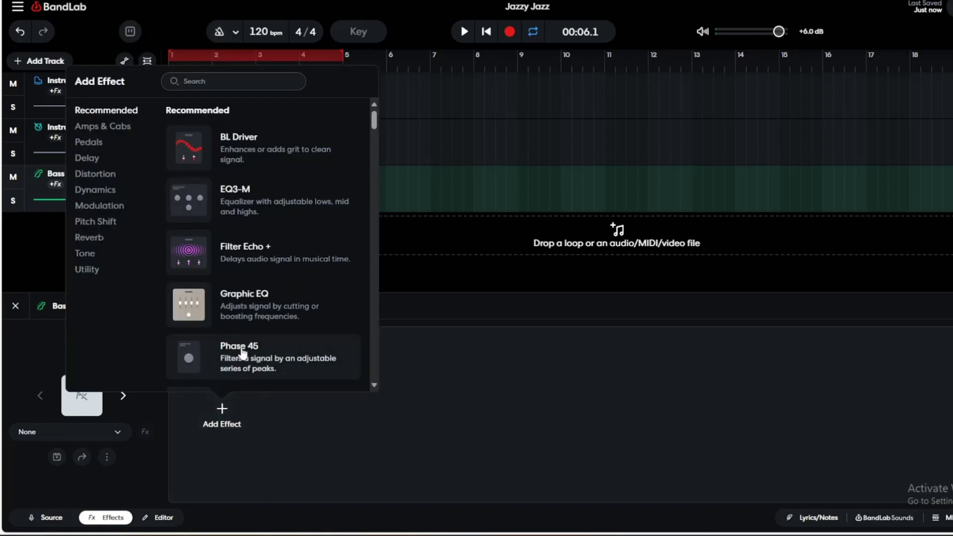
{"action": "left_click", "coordinate": [247, 158]}
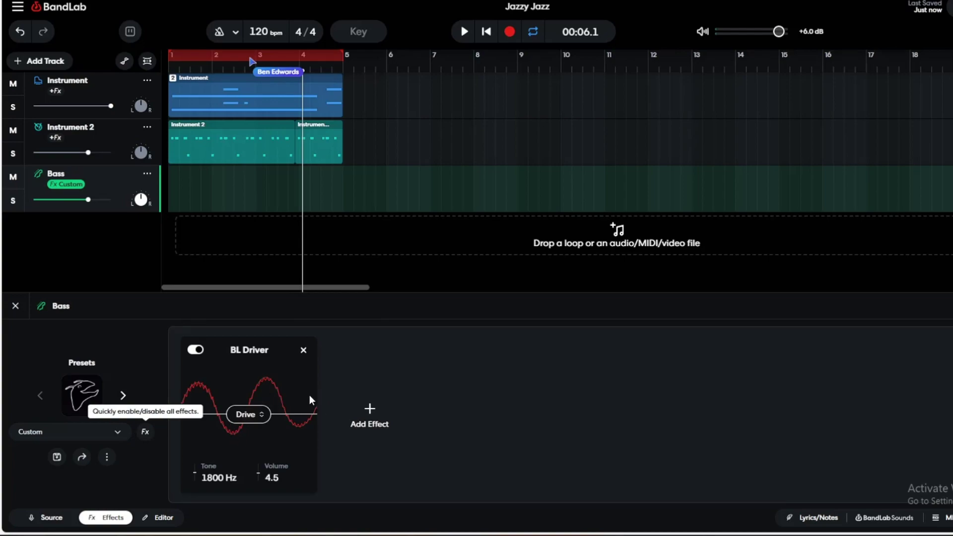
{"action": "left_click", "coordinate": [369, 414]}
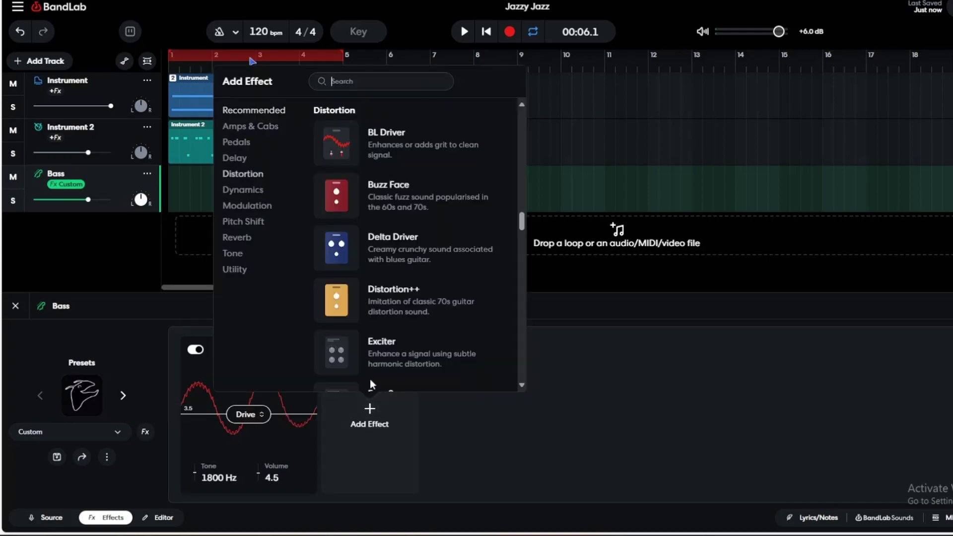
{"action": "left_click", "coordinate": [530, 497]}
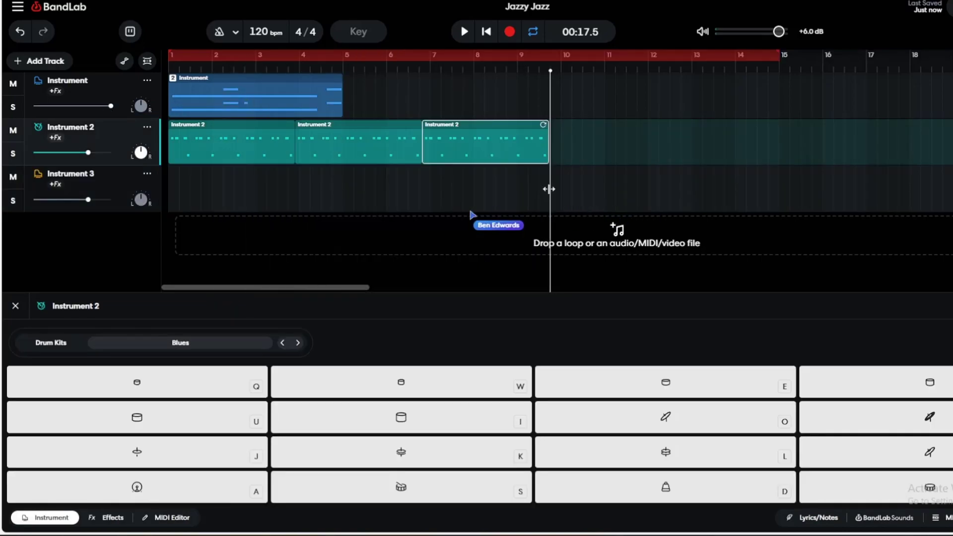
Step: Extend the row of drum regions on the Instrument 2 track with two more copies placed end to end, moving the playhead to each new end
{"action": "left_click_drag", "start_coordinate": [547, 189], "coordinate": [546, 197]}
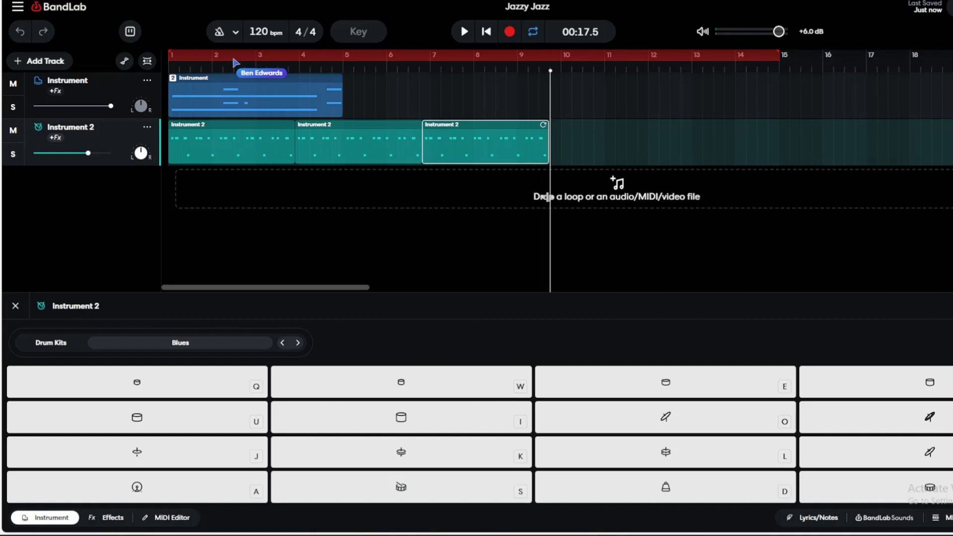
{"action": "key", "text": "ctrl+d"}
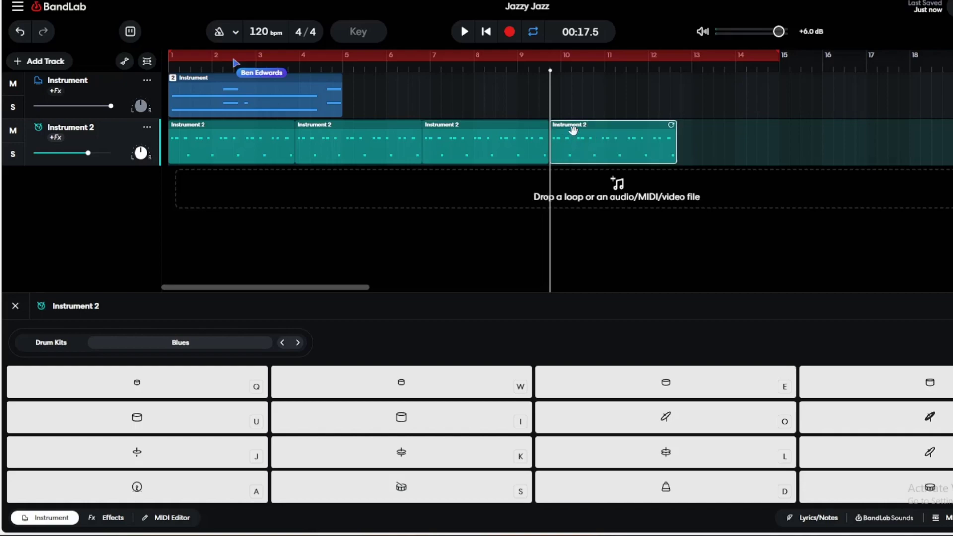
{"action": "left_click_drag", "start_coordinate": [572, 135], "coordinate": [571, 138]}
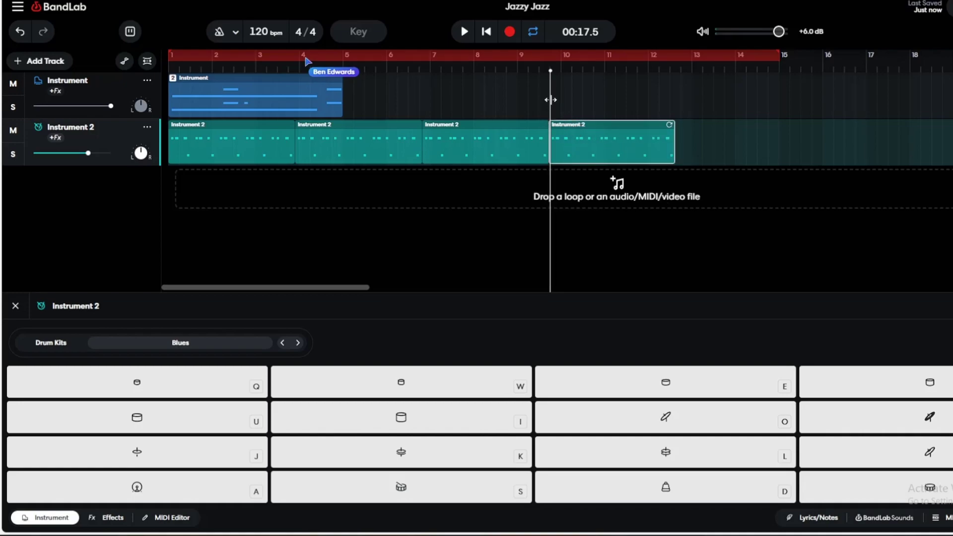
{"action": "left_click_drag", "start_coordinate": [550, 100], "coordinate": [676, 109]}
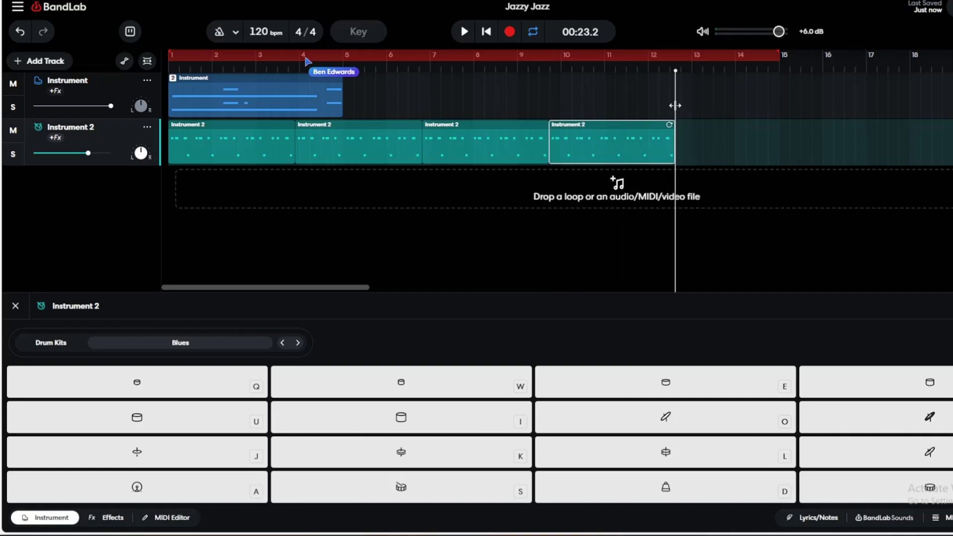
{"action": "key", "text": "ctrl+v"}
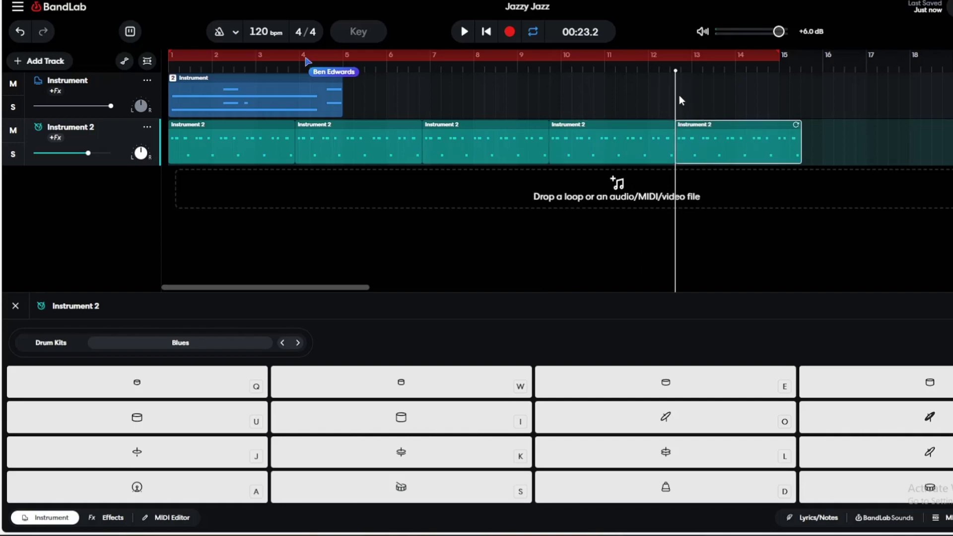
{"action": "left_click_drag", "start_coordinate": [676, 101], "coordinate": [800, 101]}
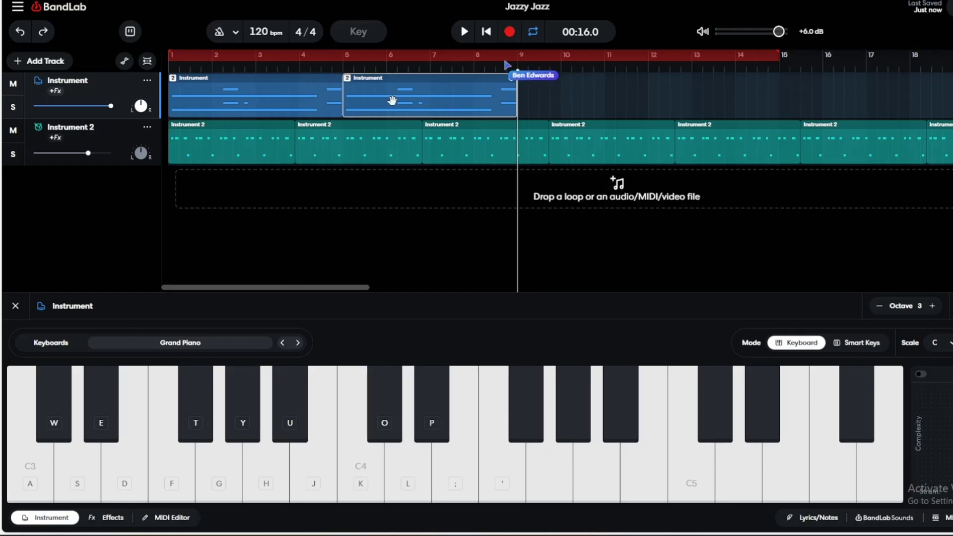
Step: Delete both piano regions from the first track
{"action": "key", "text": "Delete"}
{"action": "left_click", "coordinate": [295, 102]}
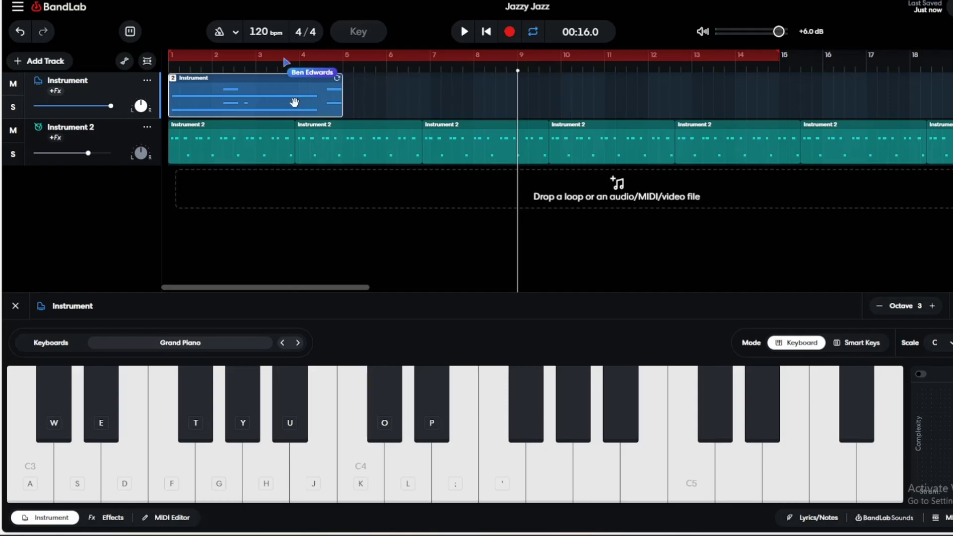
{"action": "key", "text": "Delete"}
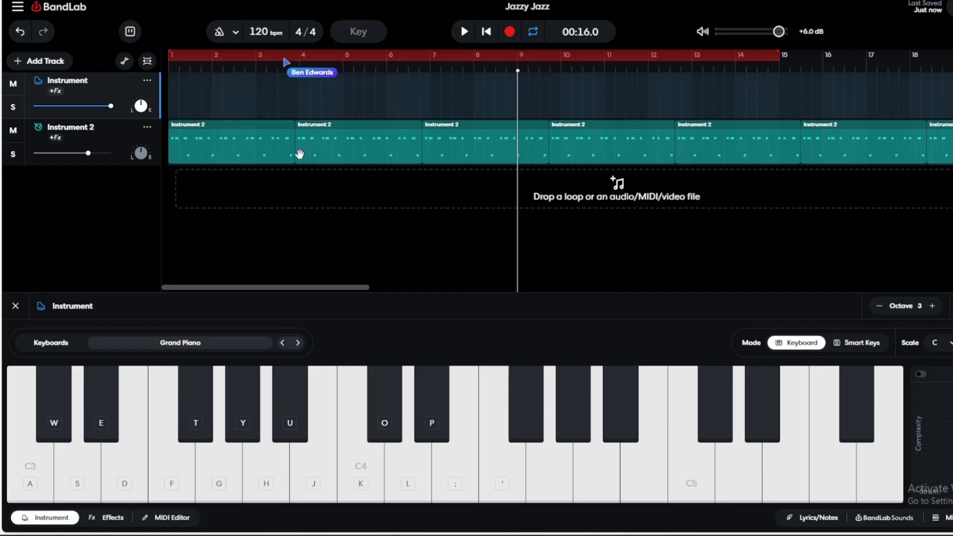
{"action": "left_click_drag", "start_coordinate": [482, 284], "coordinate": [463, 286]}
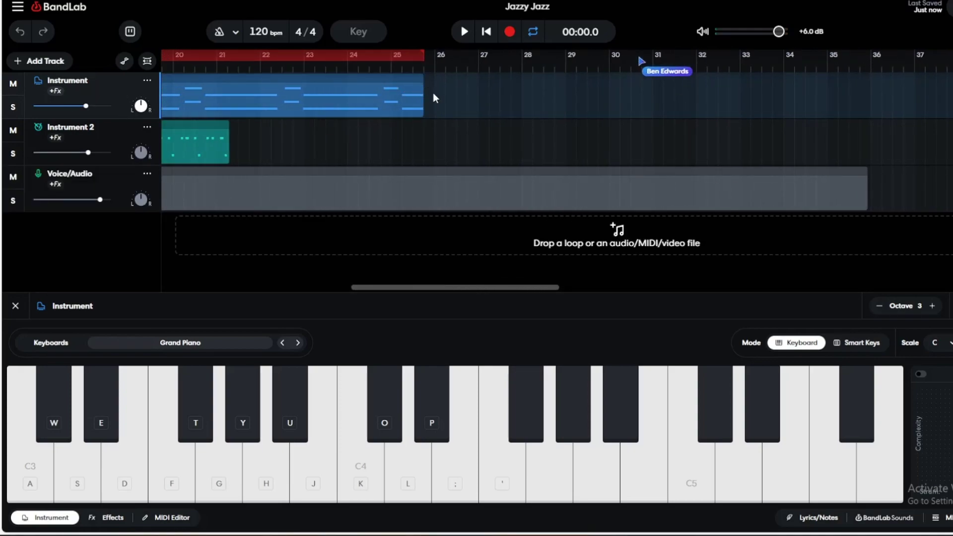
Step: Trim the end of the first track's piano region back by about one bar, to late in bar 24
{"action": "left_click_drag", "start_coordinate": [422, 96], "coordinate": [378, 97]}
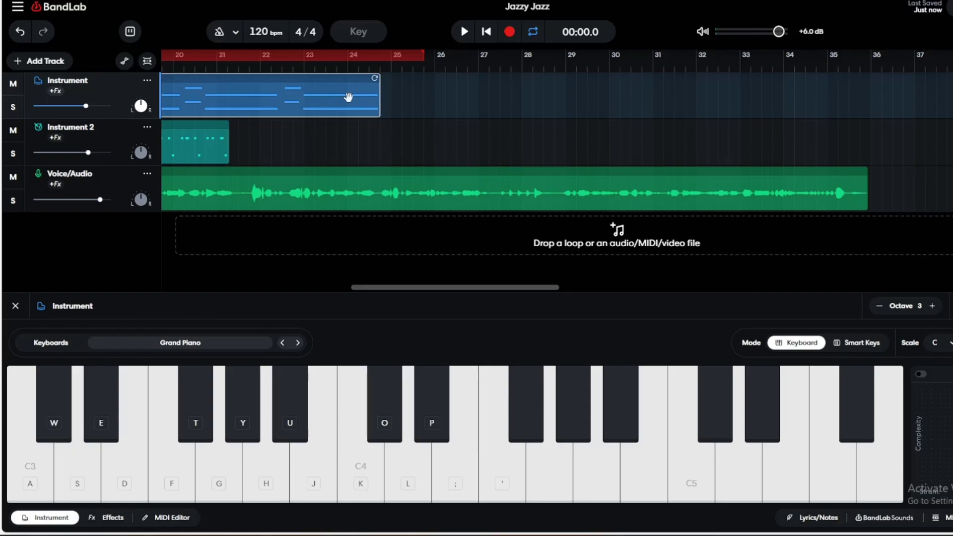
{"action": "scroll", "coordinate": [349, 97], "scroll_direction": "left", "scroll_amount": 10}
{"action": "left_click_drag", "start_coordinate": [296, 286], "coordinate": [447, 278]}
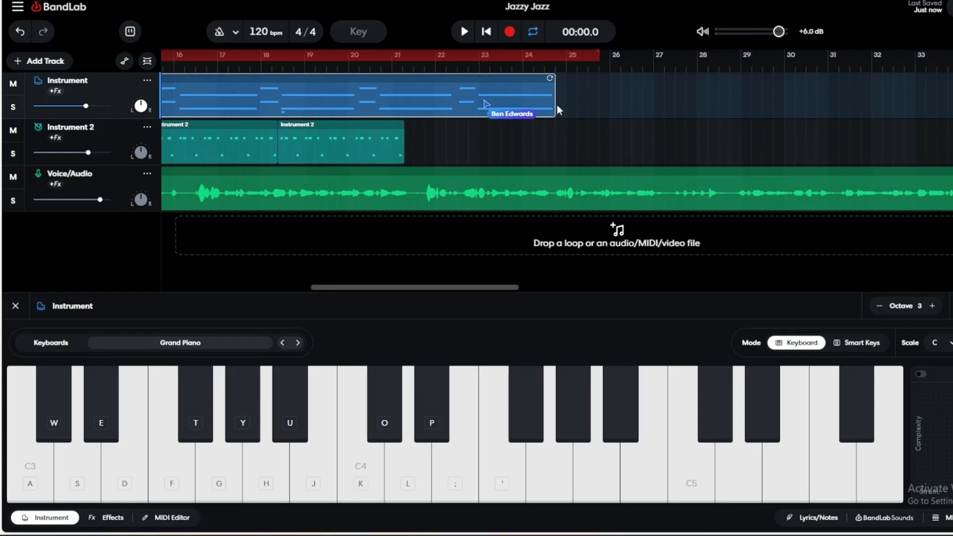
{"action": "left_click", "coordinate": [565, 125]}
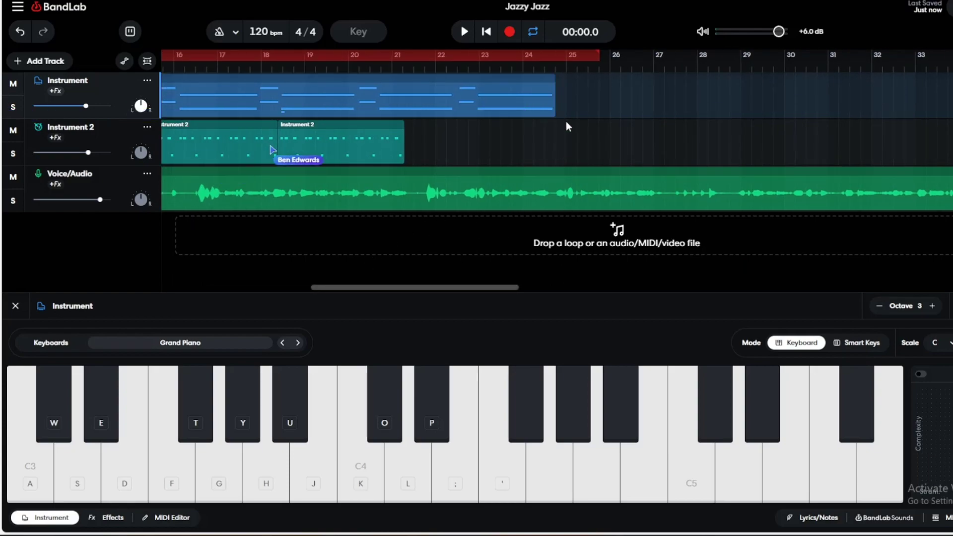
{"action": "left_click", "coordinate": [556, 130]}
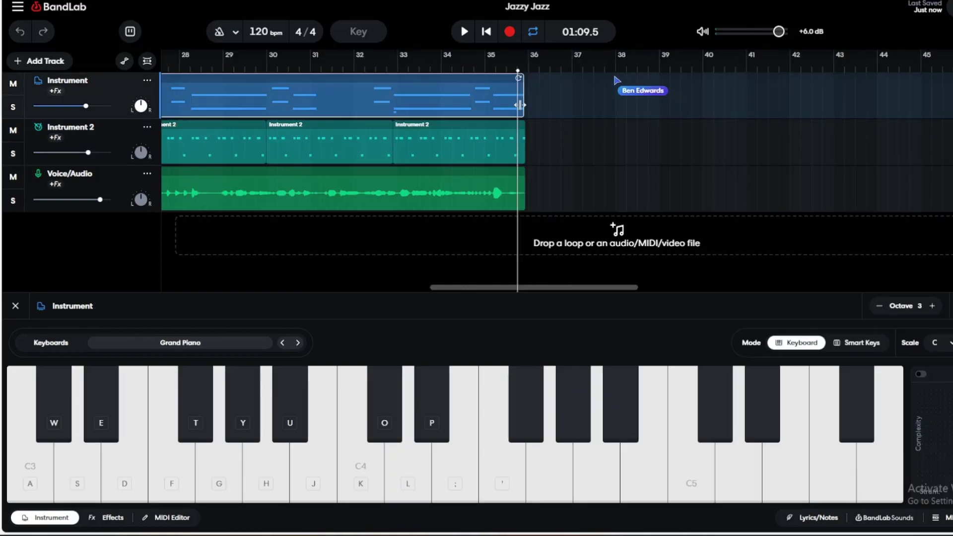
Step: Place the playhead near the end of bar 35 and fine-tune the last drum region's end to match the audio recording
{"action": "left_click", "coordinate": [518, 105]}
{"action": "left_click", "coordinate": [521, 112]}
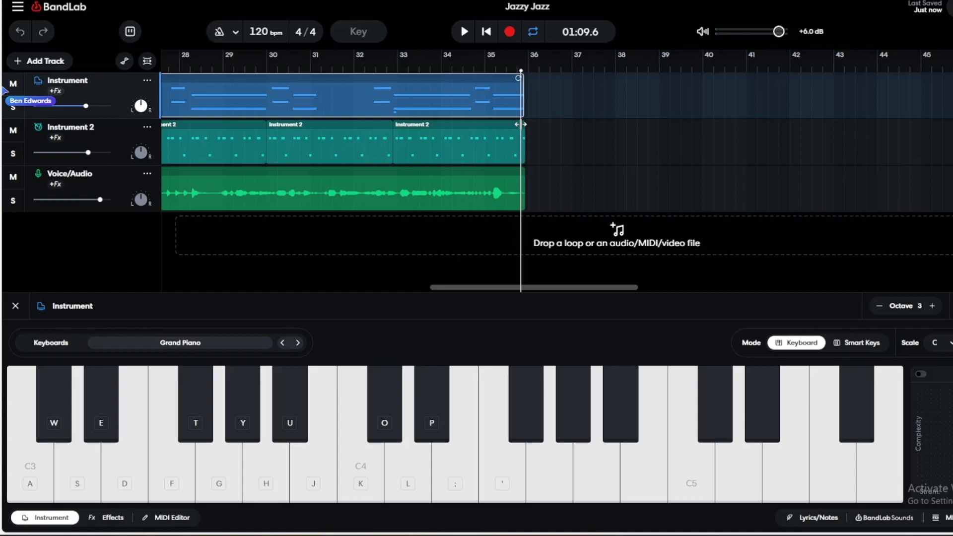
{"action": "left_click", "coordinate": [523, 124]}
{"action": "left_click", "coordinate": [520, 125]}
{"action": "left_click", "coordinate": [523, 124]}
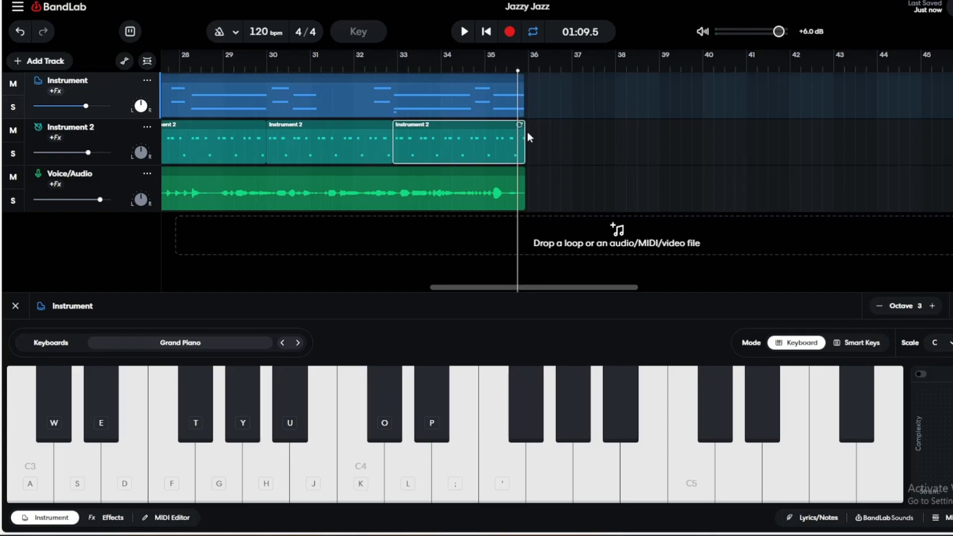
{"action": "left_click_drag", "start_coordinate": [523, 132], "coordinate": [524, 133]}
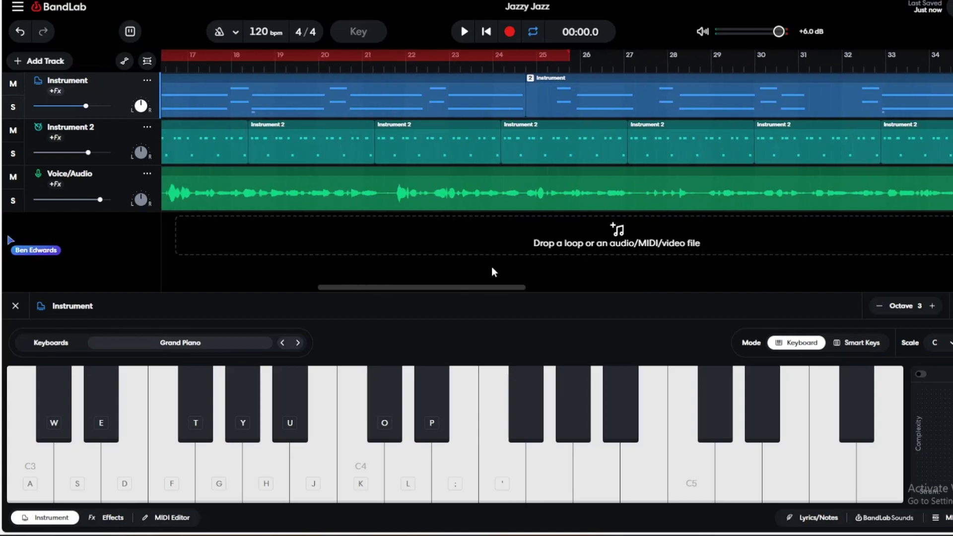
Step: Delete the extra track below the Voice/Audio track
{"action": "scroll", "coordinate": [420, 270], "scroll_direction": "left", "scroll_amount": 10}
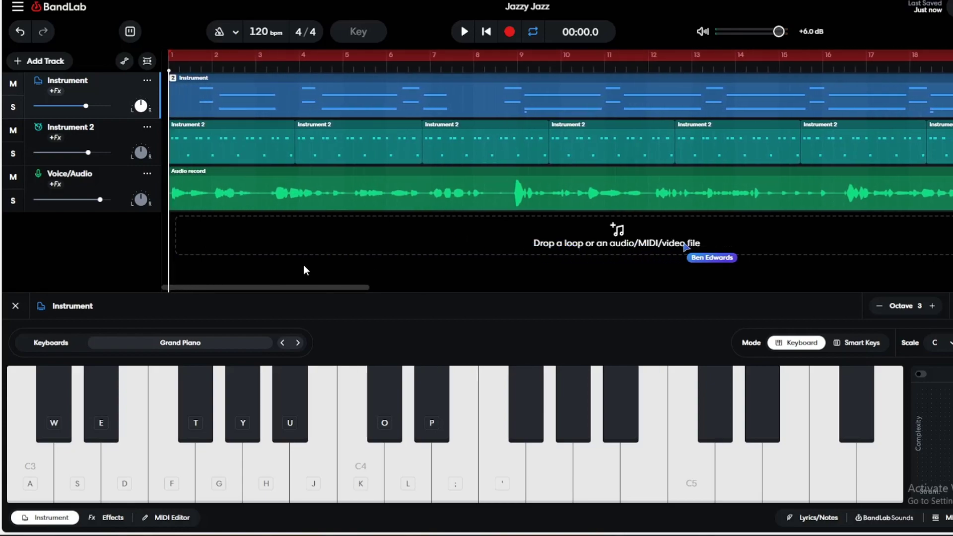
{"action": "scroll", "coordinate": [543, 278], "scroll_direction": "right", "scroll_amount": 15}
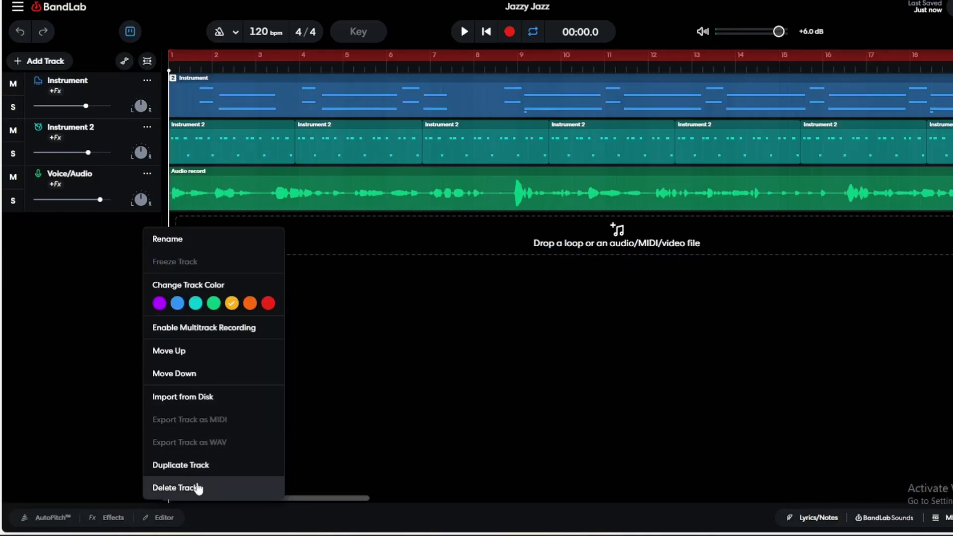
{"action": "left_click", "coordinate": [193, 485]}
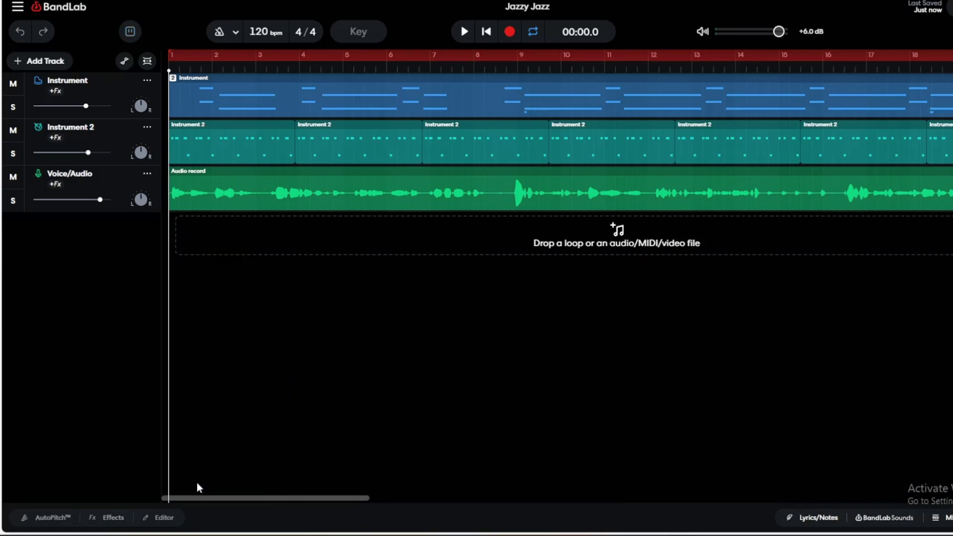
Step: Save the Jazzy Jazz project, accepting that unused takes from cycle recording are discarded
{"action": "scroll", "coordinate": [390, 486], "scroll_direction": "right", "scroll_amount": 5}
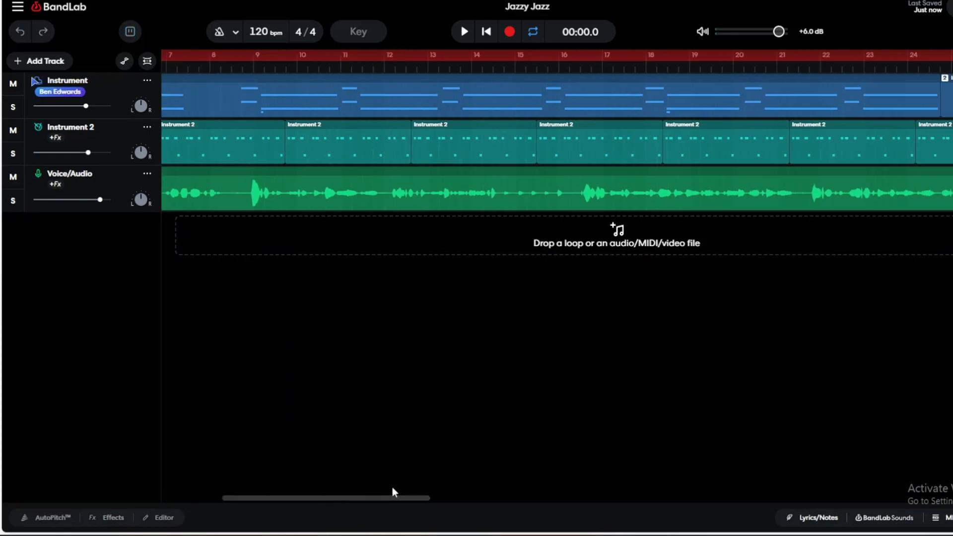
{"action": "scroll", "coordinate": [391, 474], "scroll_direction": "left", "scroll_amount": 5}
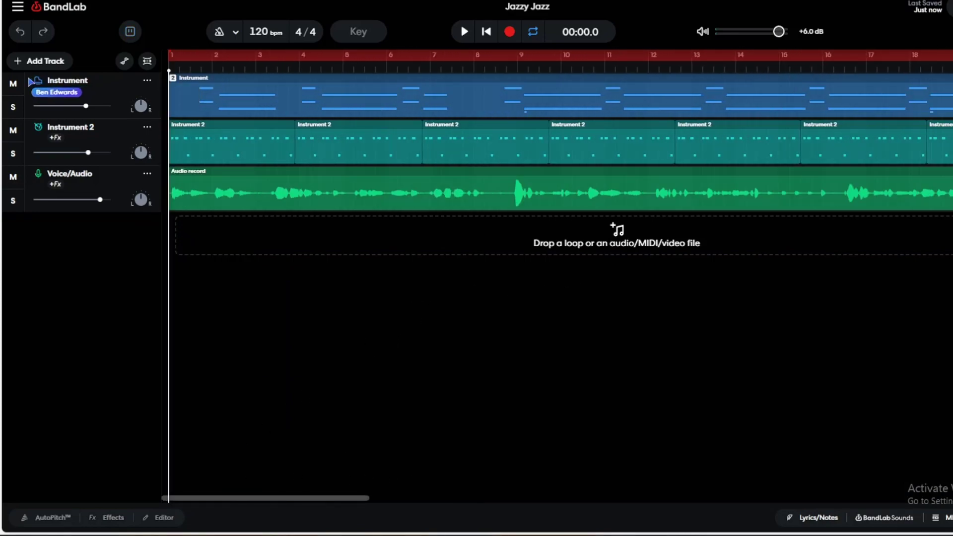
{"action": "key", "text": "ctrl+s"}
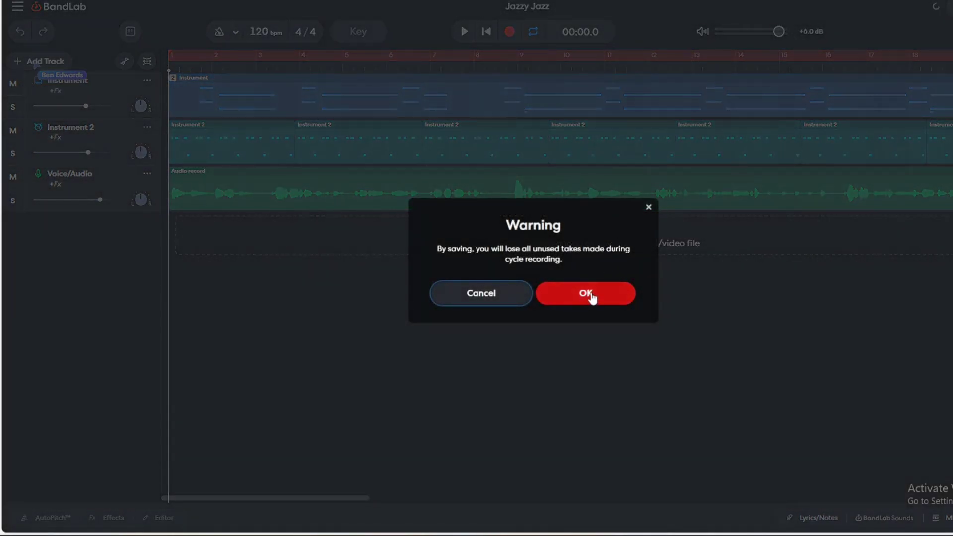
{"action": "left_click", "coordinate": [598, 297]}
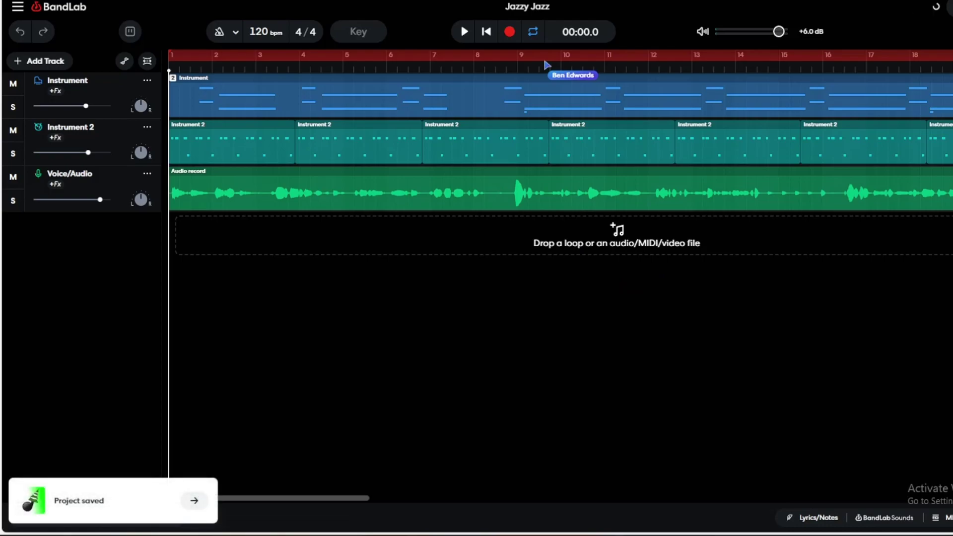
Step: Publish the project revision with the description "Epic song", accepting the loss of unused takes and keeping the genre Other
{"action": "key", "text": "ctrl+s"}
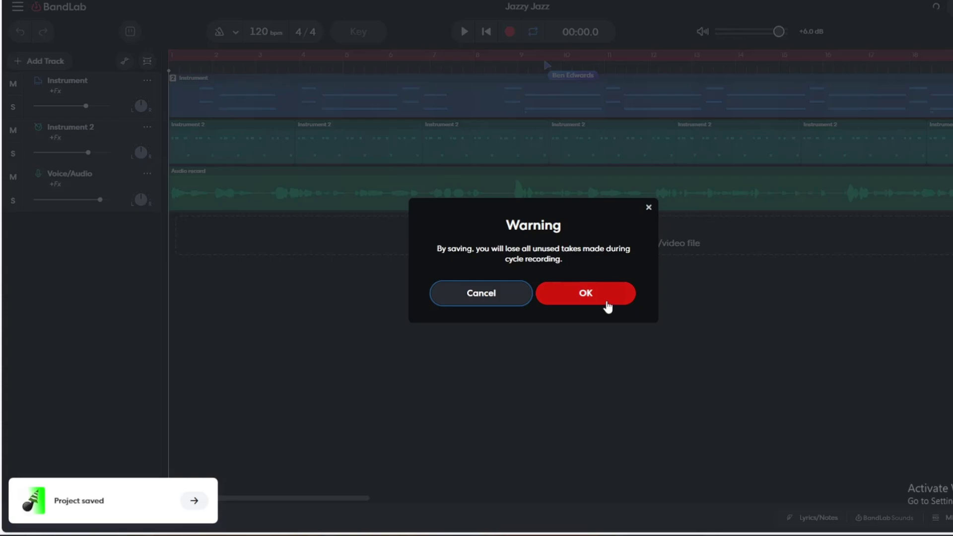
{"action": "left_click", "coordinate": [607, 306]}
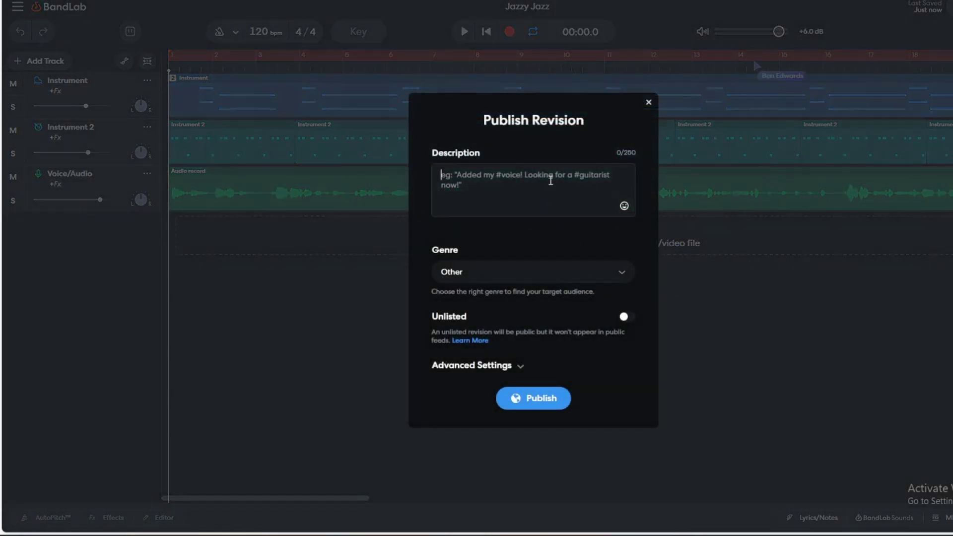
{"action": "left_click", "coordinate": [550, 181]}
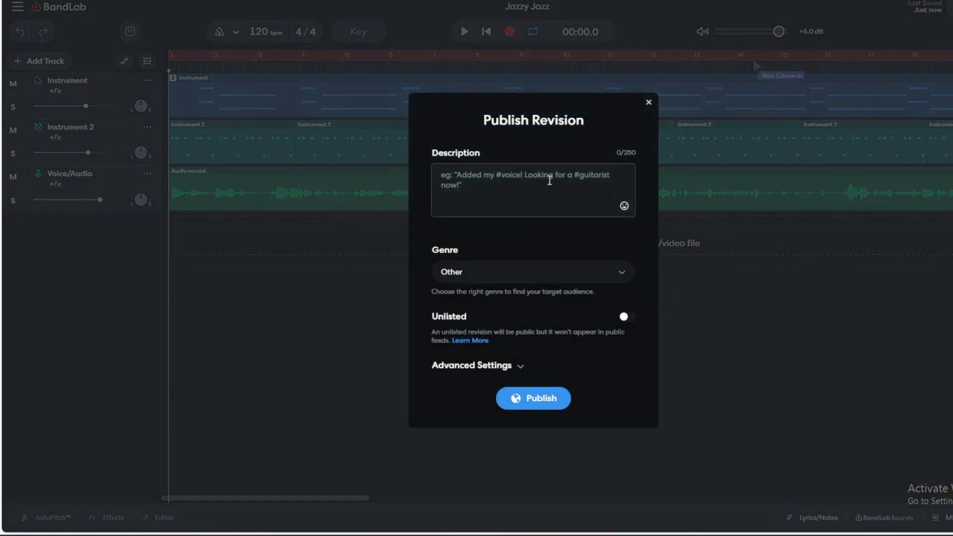
{"action": "type", "text": "Epic song"}
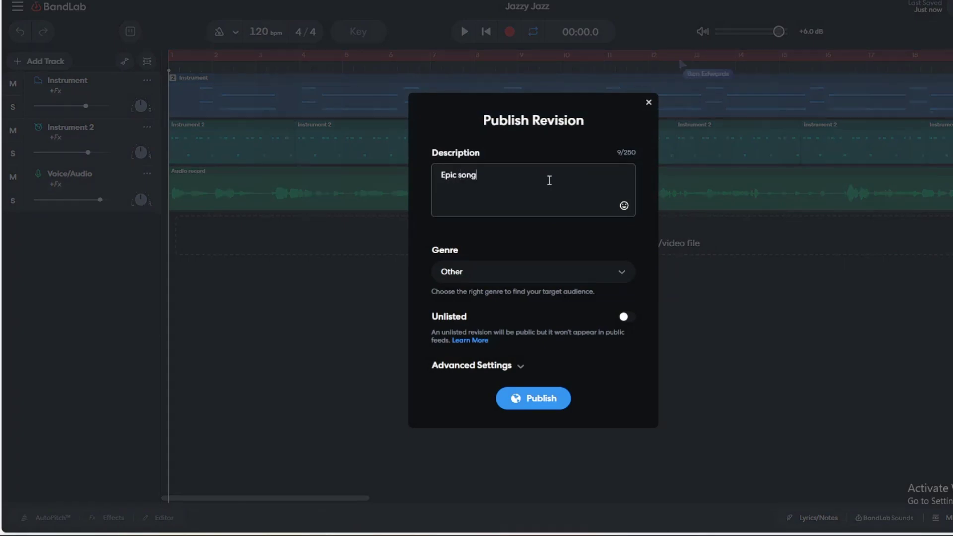
{"action": "left_click", "coordinate": [501, 393]}
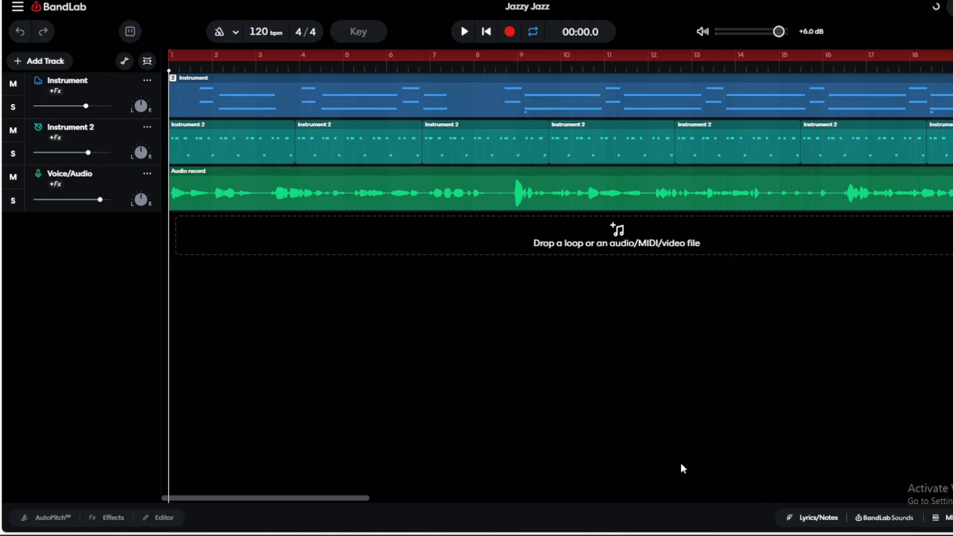